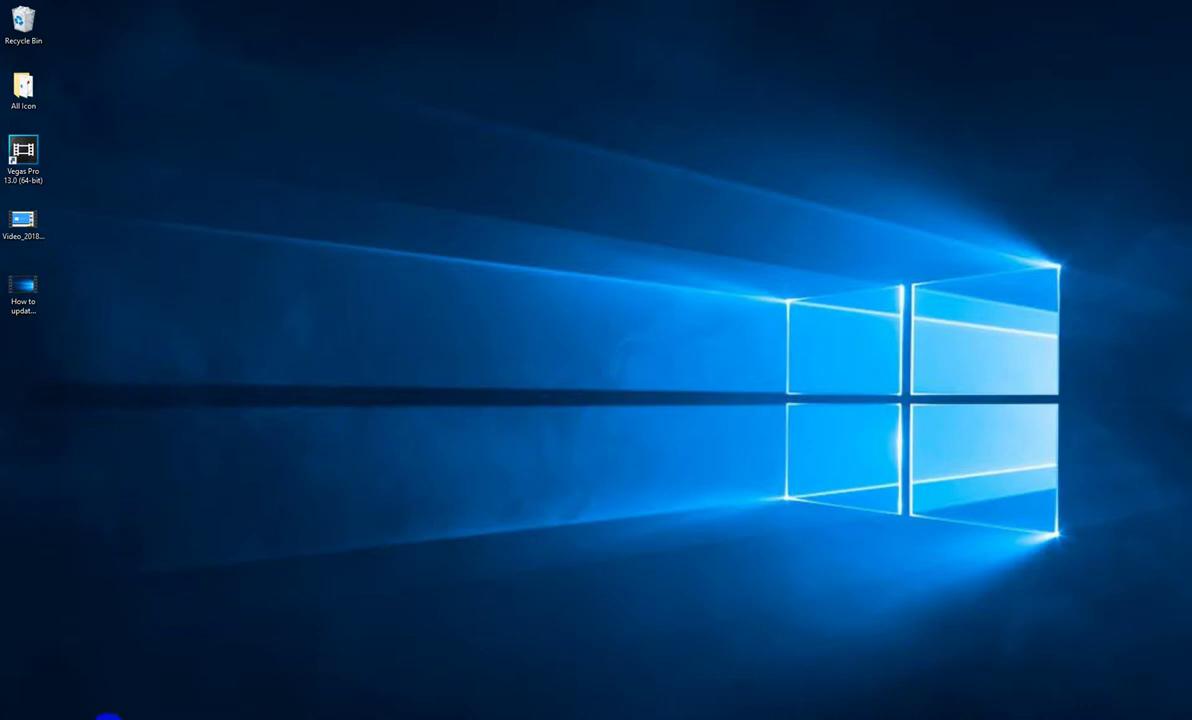
Search 'servic', launch the Services app, scroll through its list, then close it
{"action": "left_click", "coordinate": [108, 718]}
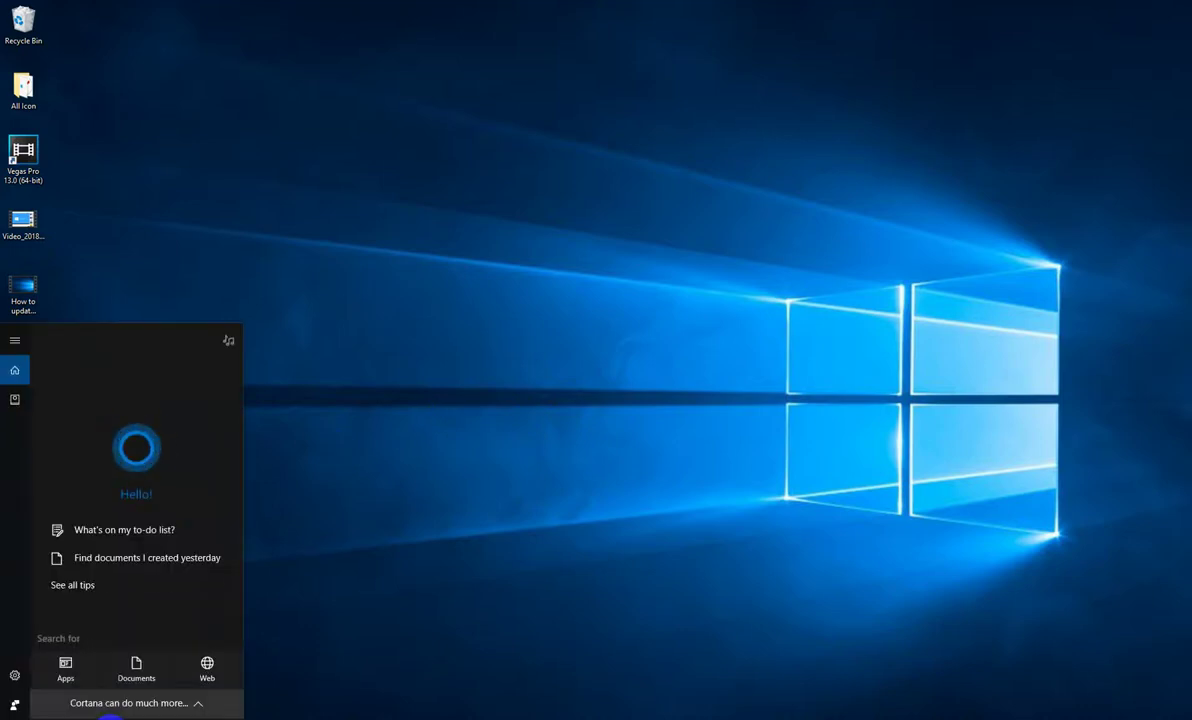
{"action": "type", "text": "servic"}
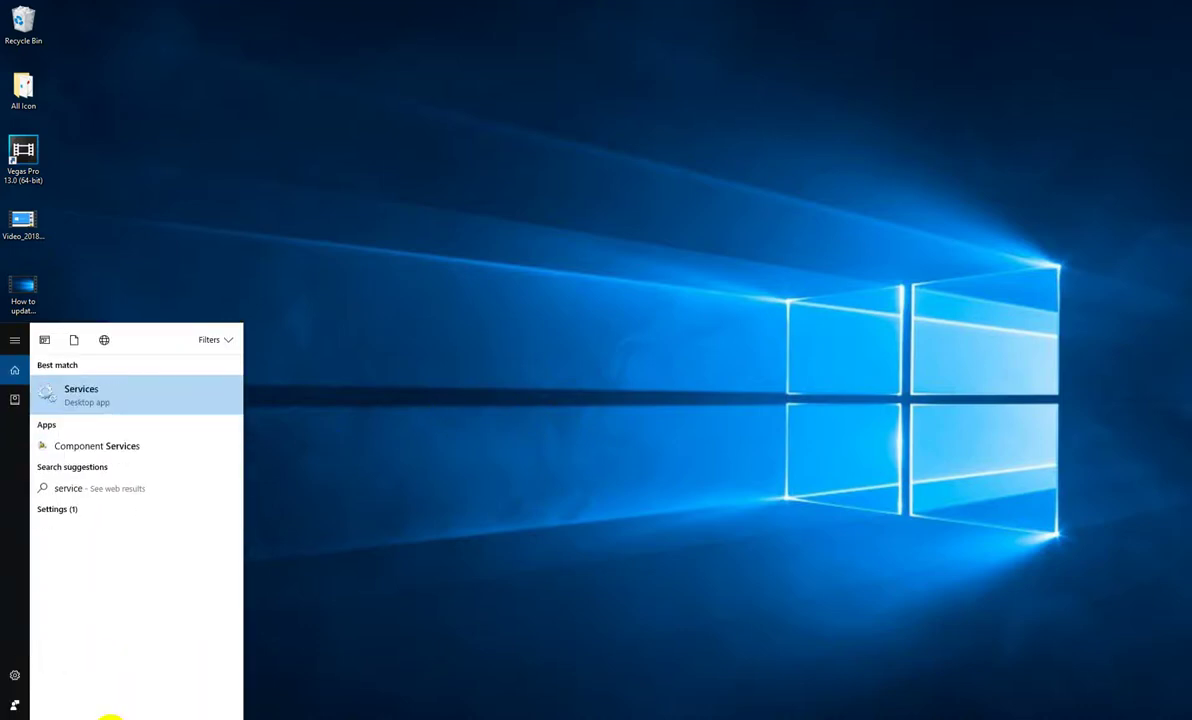
{"action": "left_click", "coordinate": [110, 718]}
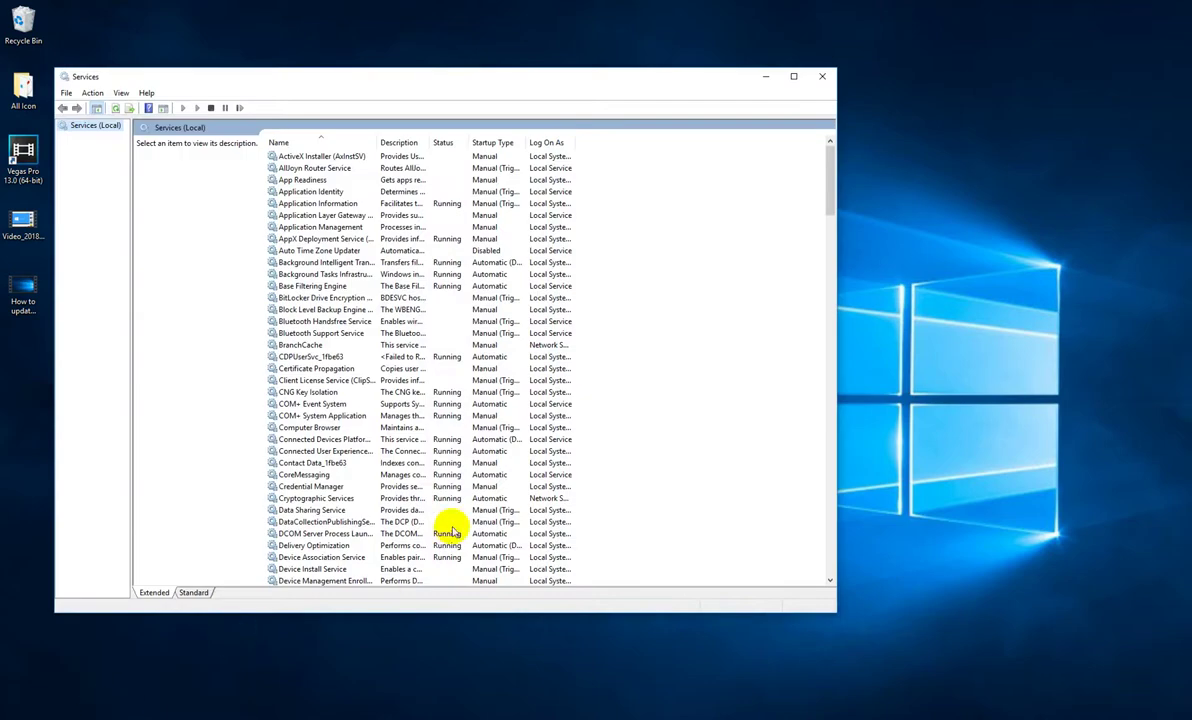
{"action": "scroll", "coordinate": [462, 570], "scroll_direction": "down", "scroll_amount": 1}
{"action": "scroll", "coordinate": [468, 555], "scroll_direction": "down", "scroll_amount": 11}
{"action": "scroll", "coordinate": [473, 575], "scroll_direction": "down", "scroll_amount": 5}
{"action": "scroll", "coordinate": [460, 578], "scroll_direction": "down", "scroll_amount": 8}
{"action": "scroll", "coordinate": [440, 580], "scroll_direction": "down", "scroll_amount": 4}
{"action": "left_click", "coordinate": [821, 78]}
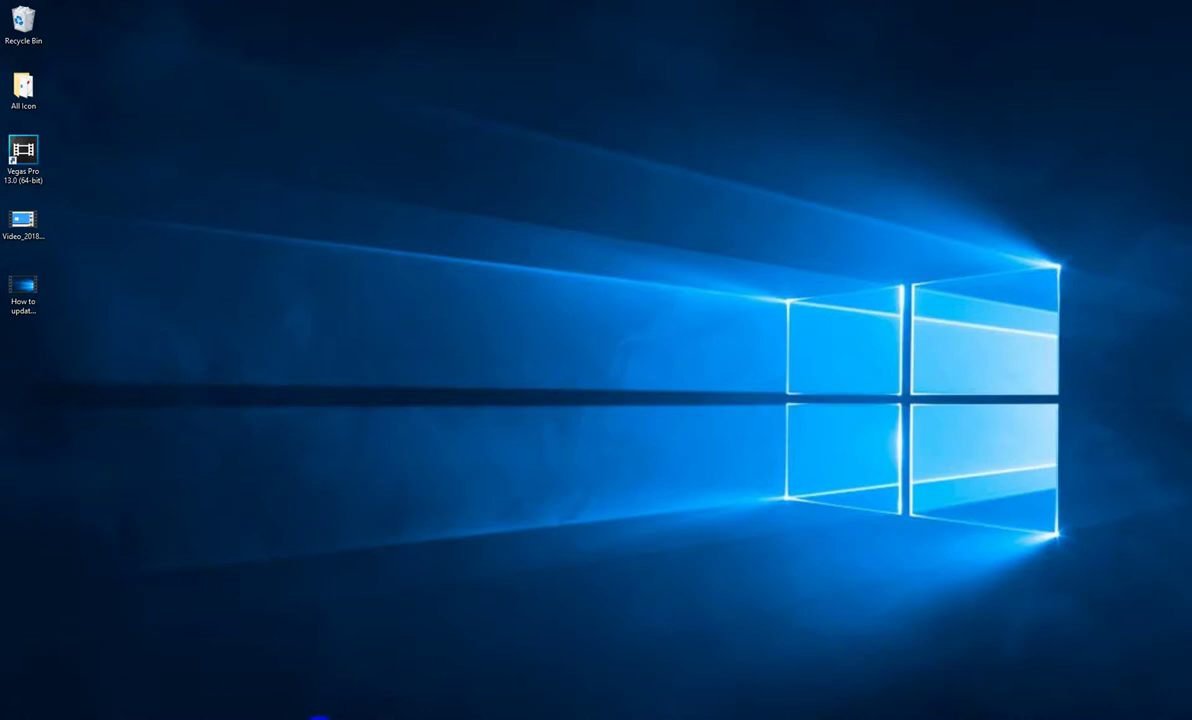
Launch File Explorer from the taskbar and go to This PC in the navigation pane
{"action": "left_click", "coordinate": [320, 717]}
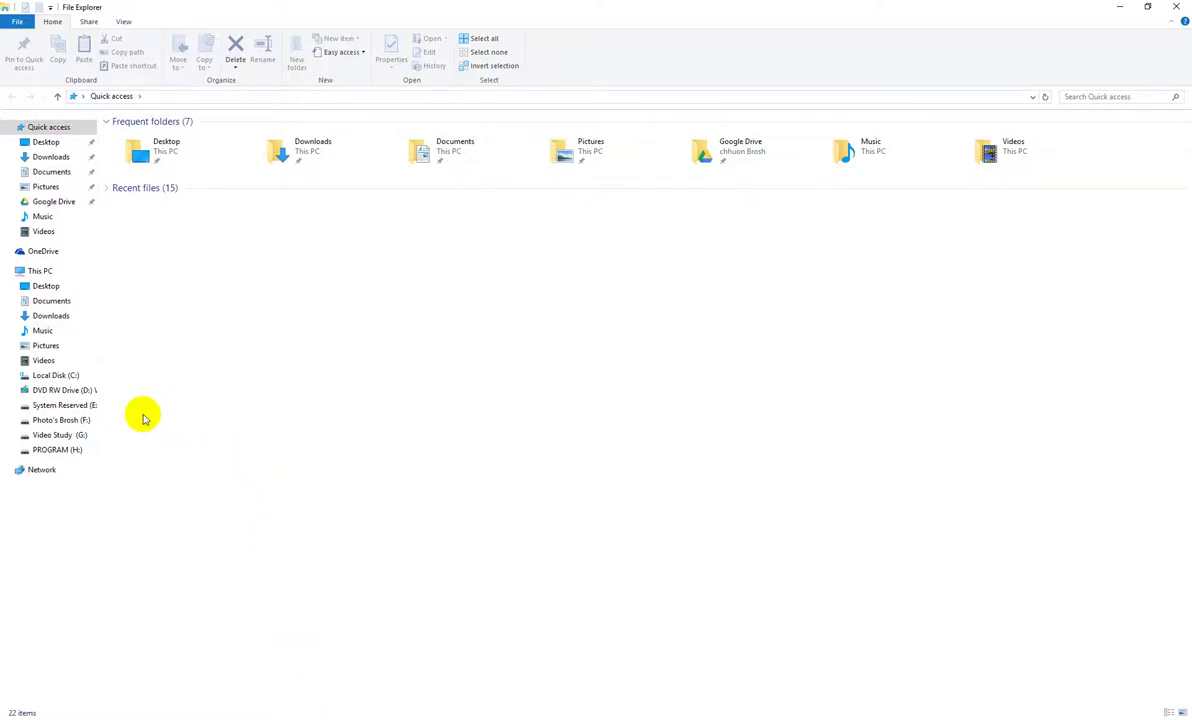
{"action": "mouse_move", "coordinate": [45, 286]}
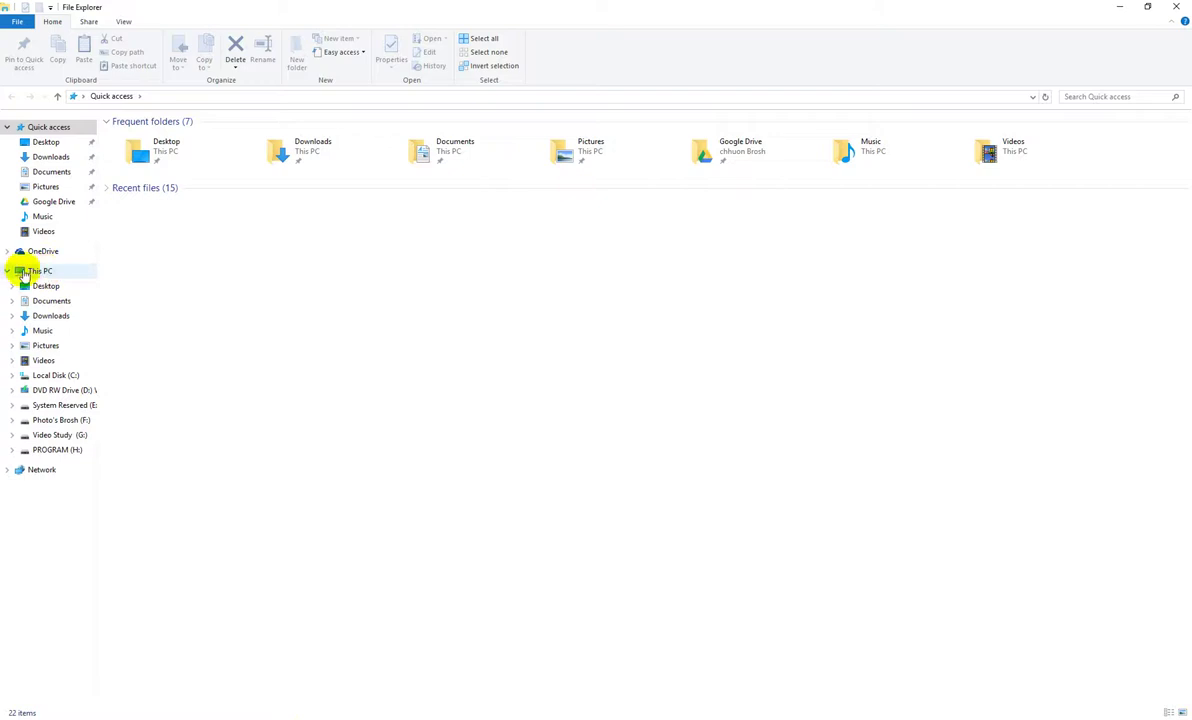
{"action": "left_click", "coordinate": [1124, 7]}
{"action": "right_click", "coordinate": [330, 74]}
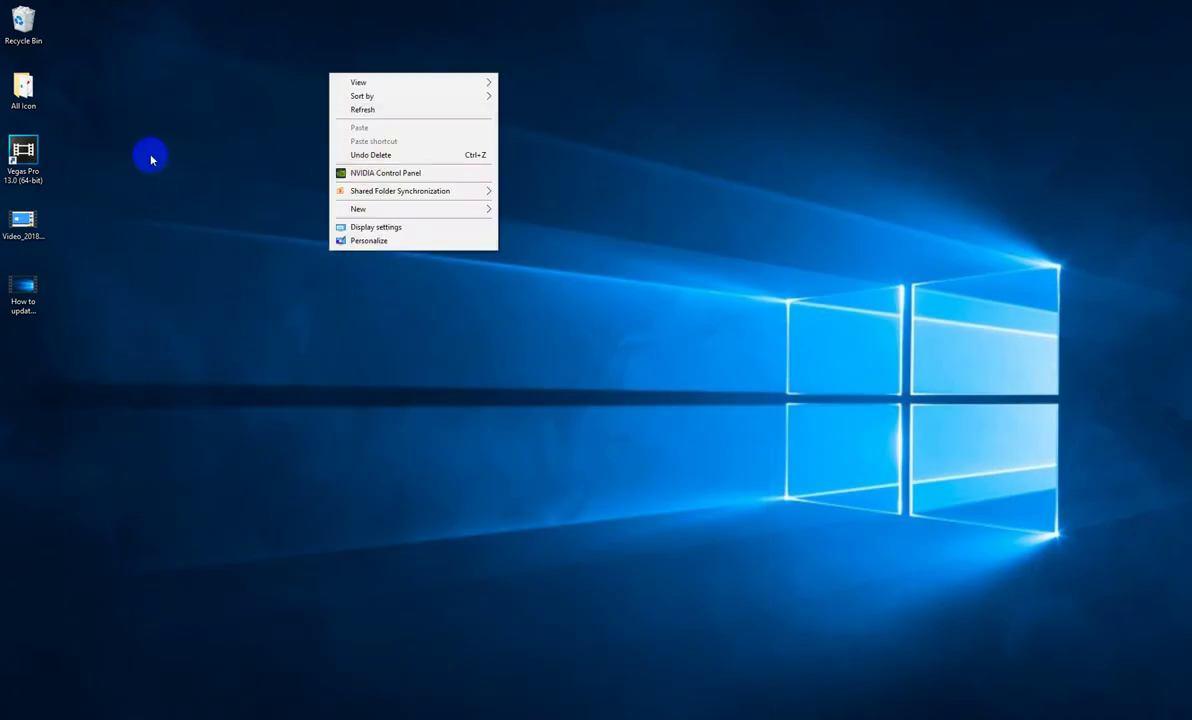
{"action": "left_click", "coordinate": [152, 103]}
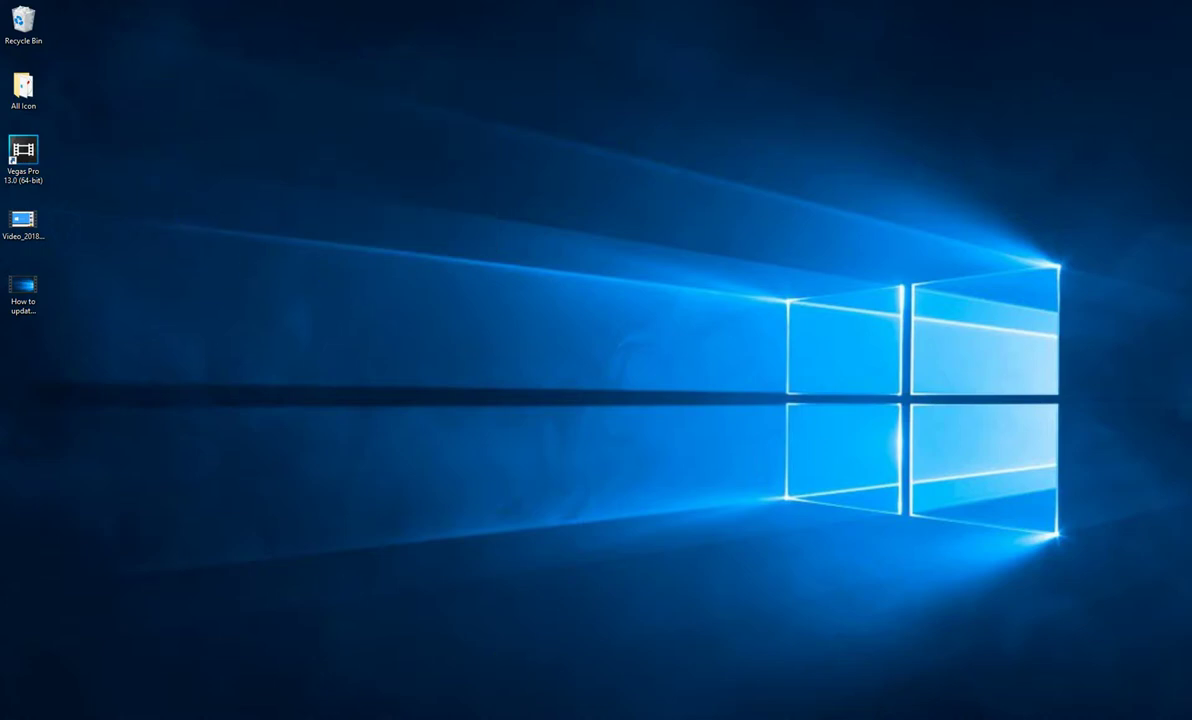
{"action": "left_click", "coordinate": [317, 716]}
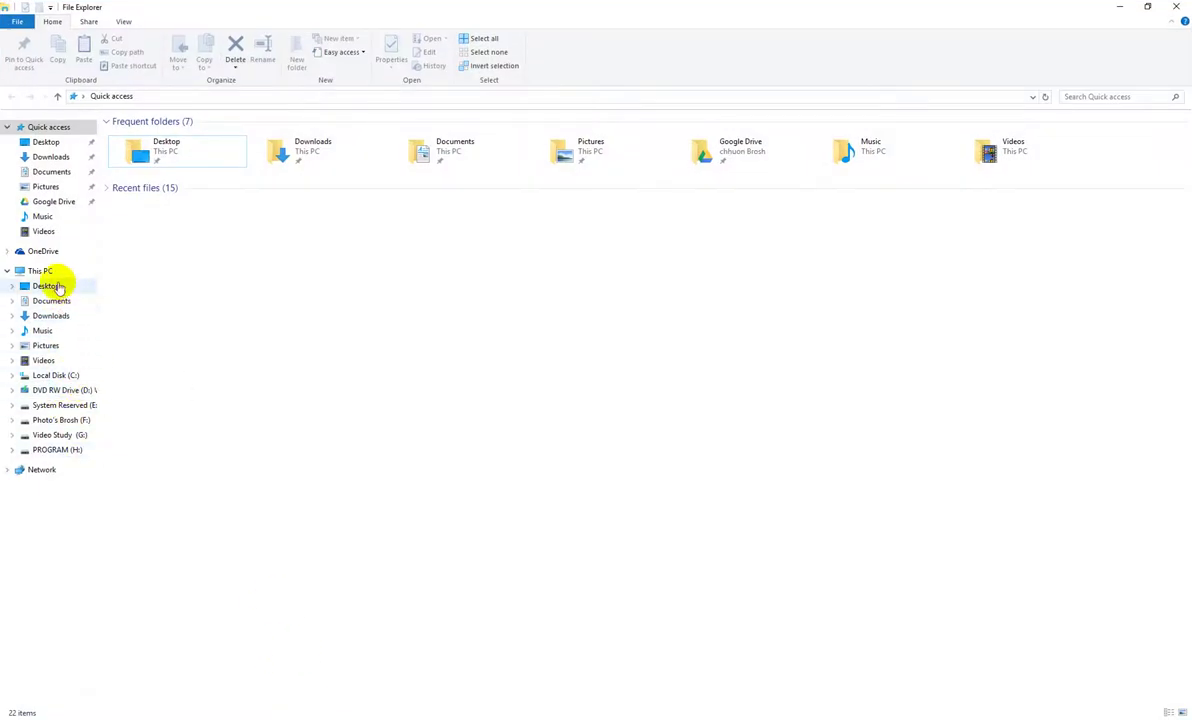
{"action": "left_click", "coordinate": [42, 272]}
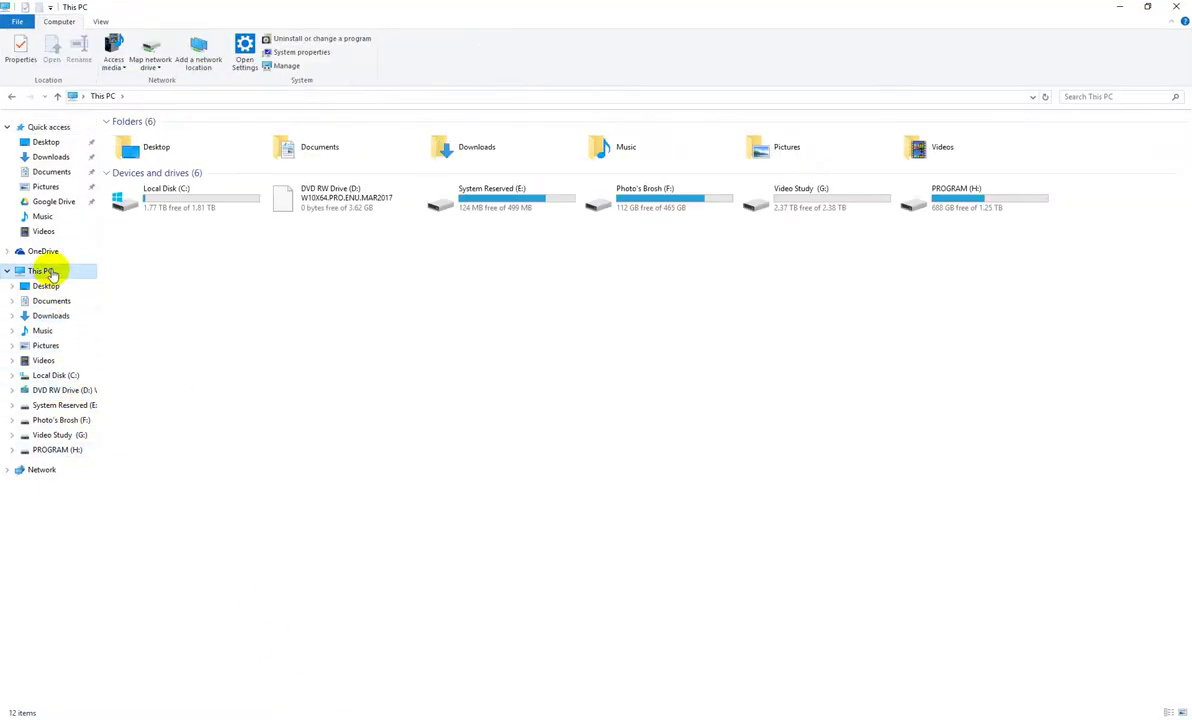
Open Computer Management from This PC's context menu and move its window down and right
{"action": "right_click", "coordinate": [50, 273]}
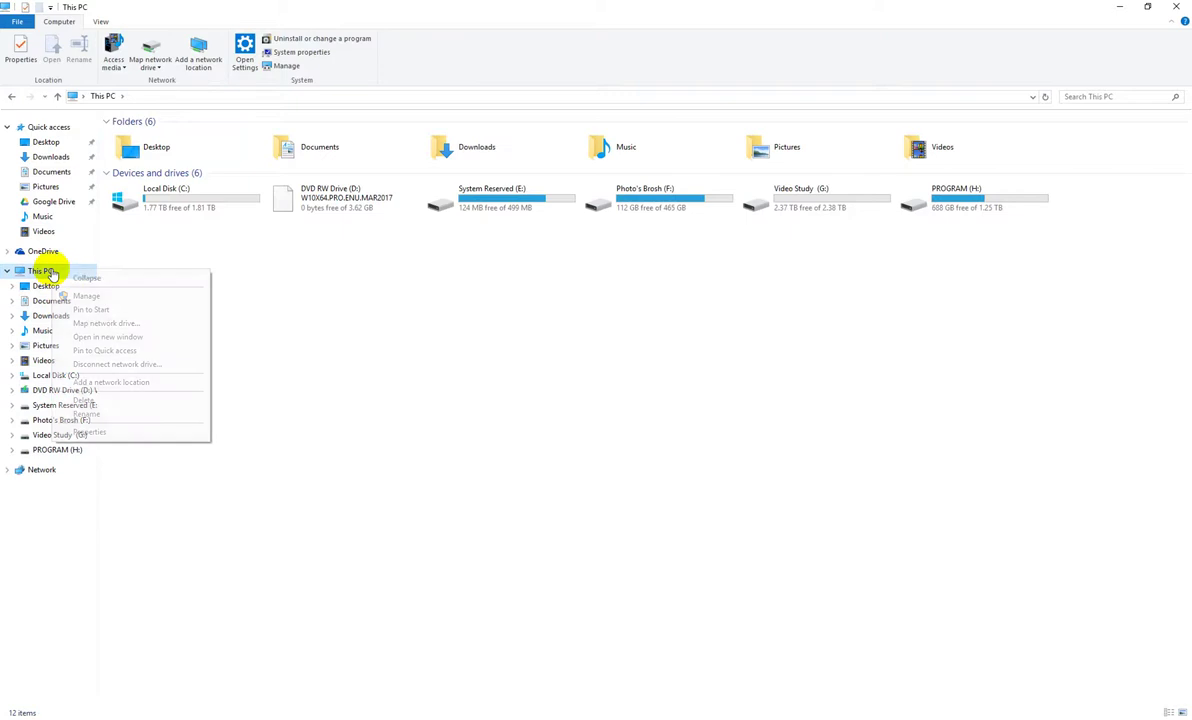
{"action": "left_click", "coordinate": [100, 299]}
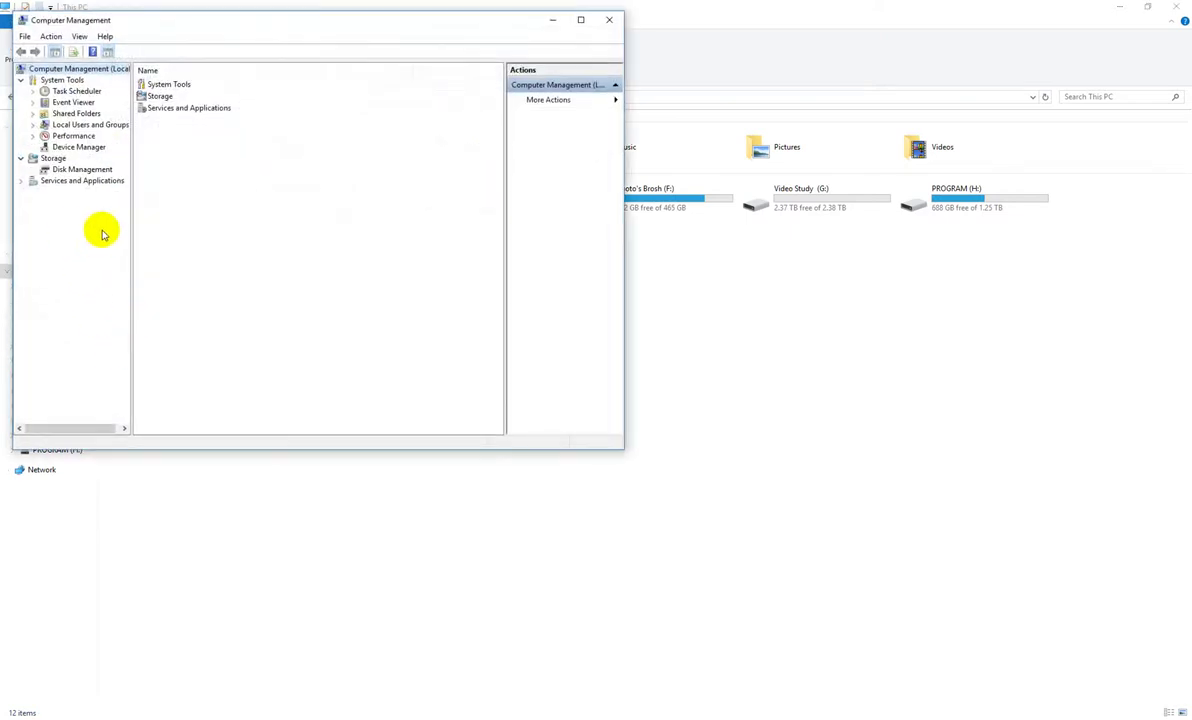
{"action": "left_click_drag", "start_coordinate": [245, 33], "coordinate": [368, 204]}
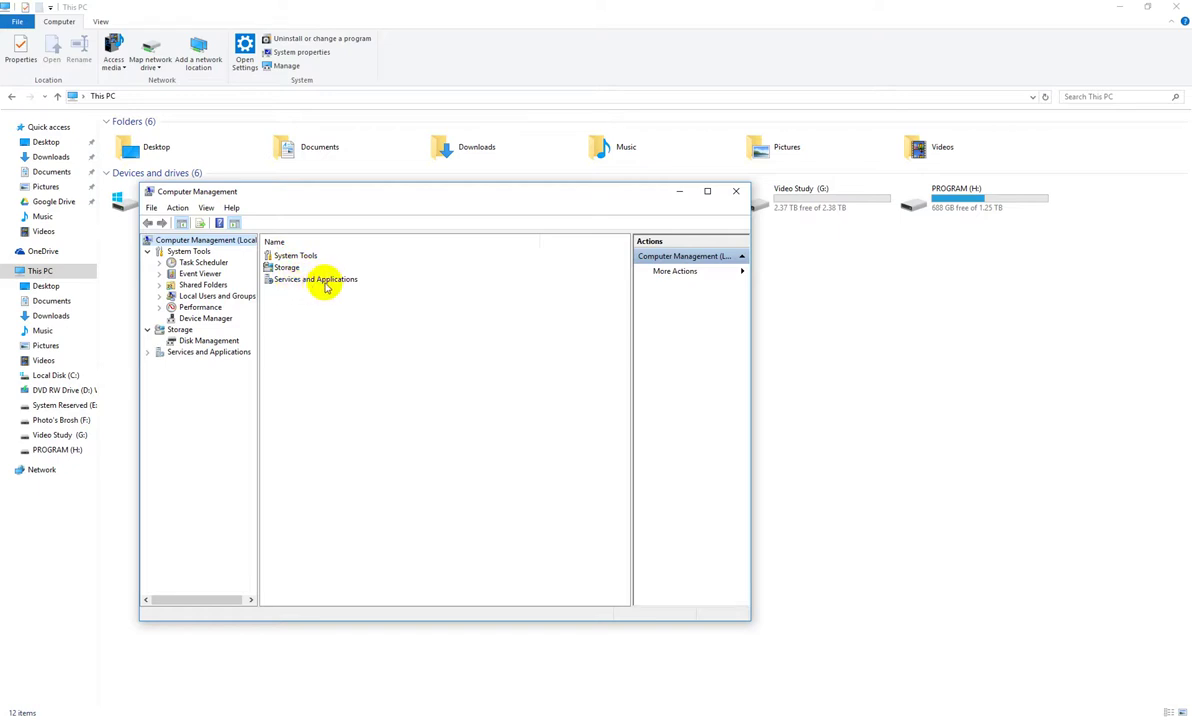
Expand Services and Applications and open the Services list
{"action": "double_click", "coordinate": [325, 283]}
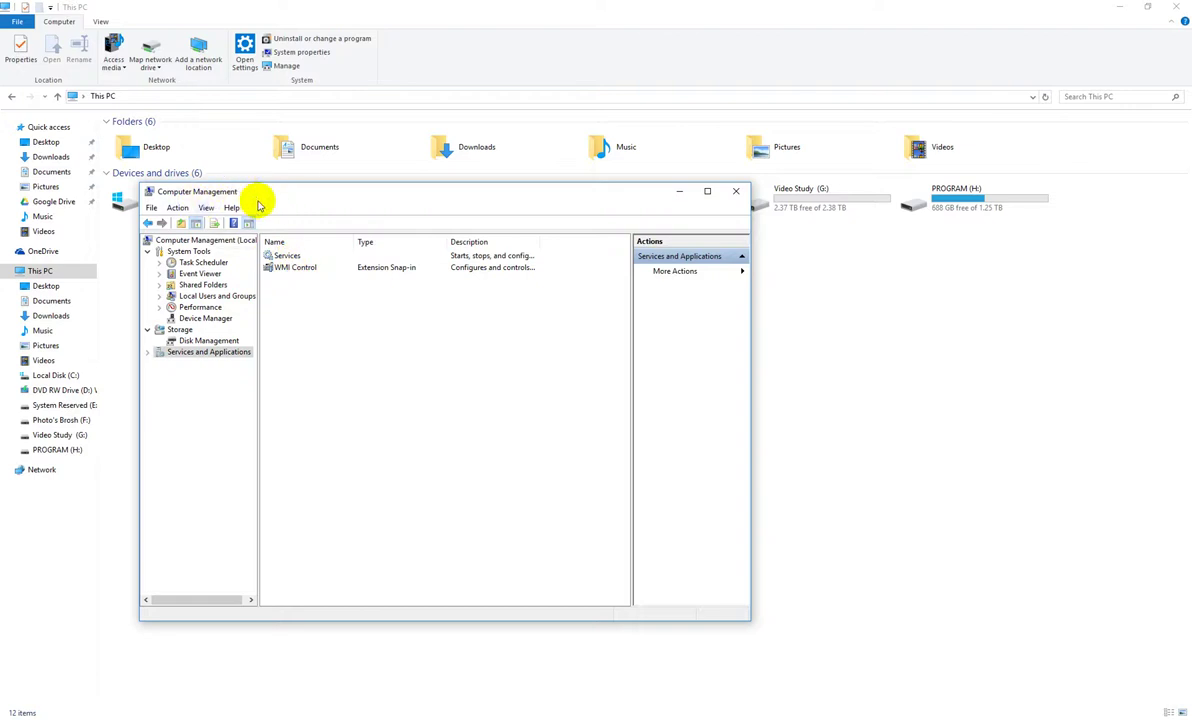
{"action": "left_click", "coordinate": [287, 259]}
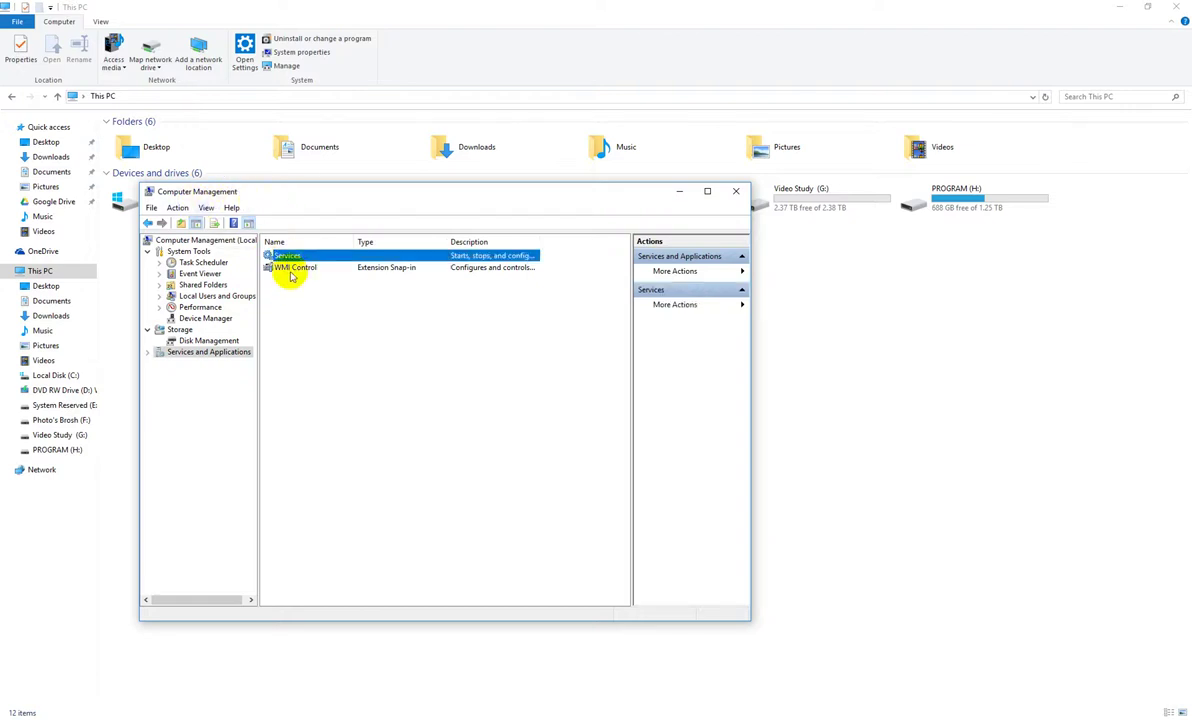
{"action": "left_click", "coordinate": [293, 268]}
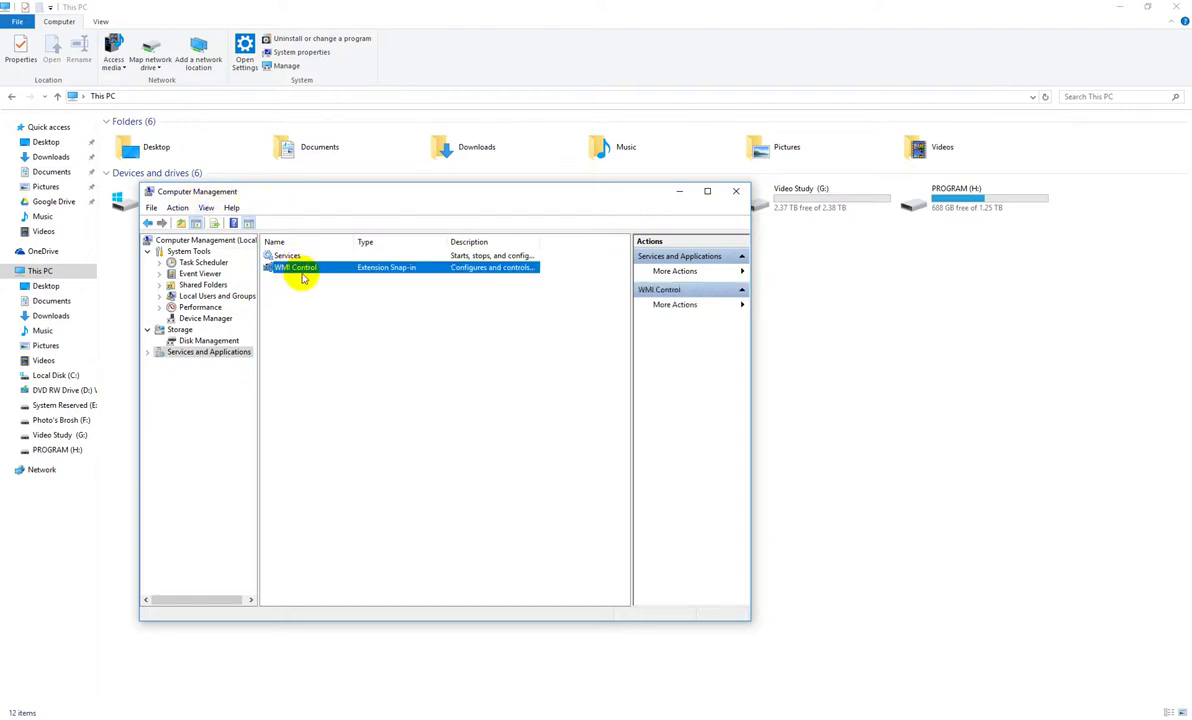
{"action": "left_click", "coordinate": [296, 258]}
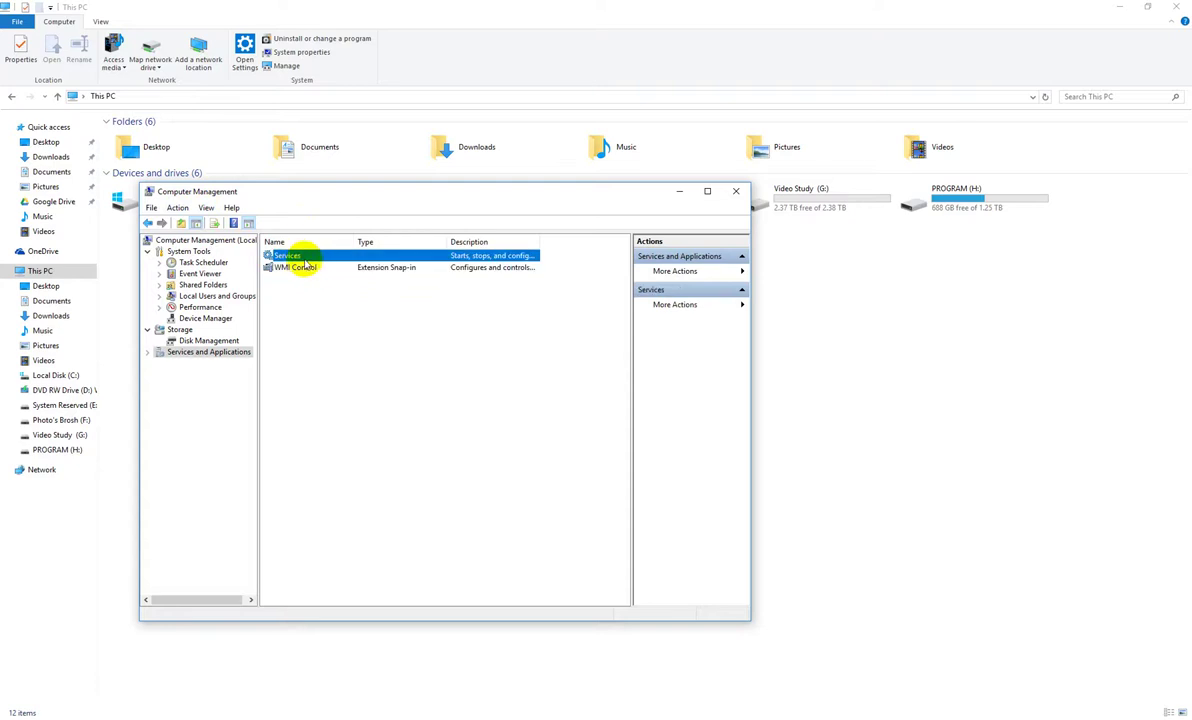
{"action": "double_click", "coordinate": [304, 258]}
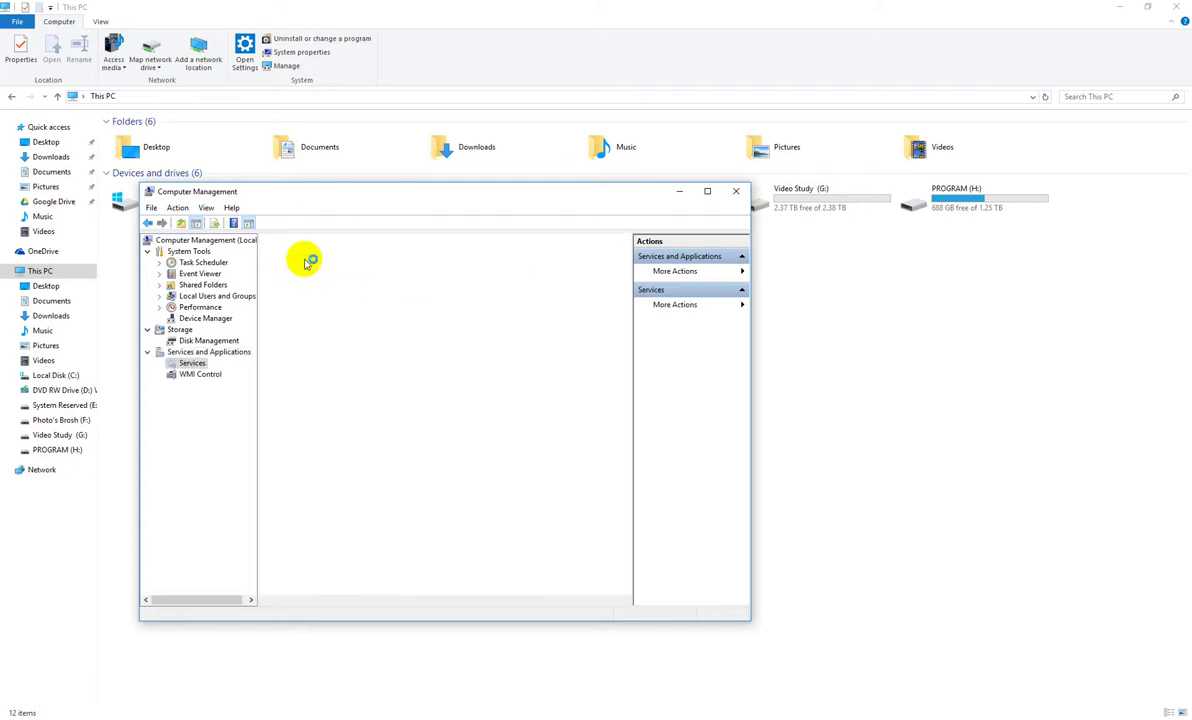
Maximize Computer Management, scroll the services, and select Delivery Optimization to view its details
{"action": "left_click", "coordinate": [709, 192]}
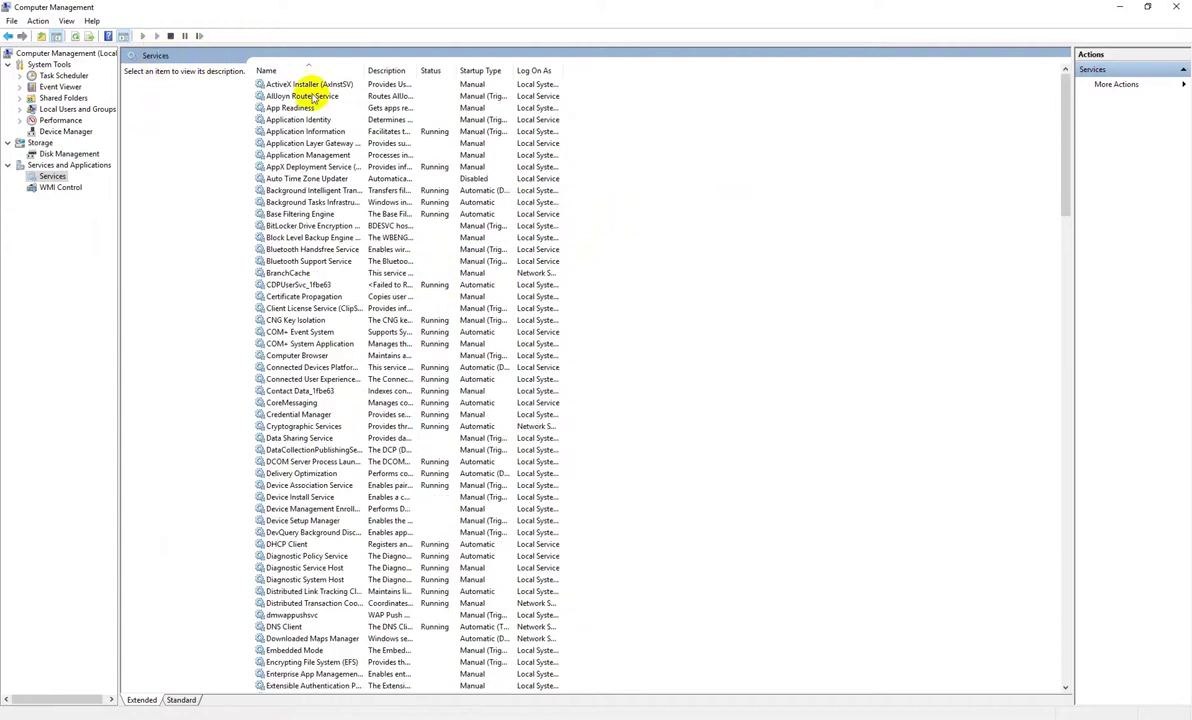
{"action": "scroll", "coordinate": [305, 220], "scroll_direction": "down", "scroll_amount": 2}
{"action": "scroll", "coordinate": [300, 270], "scroll_direction": "down", "scroll_amount": 9}
{"action": "scroll", "coordinate": [298, 290], "scroll_direction": "down", "scroll_amount": 8}
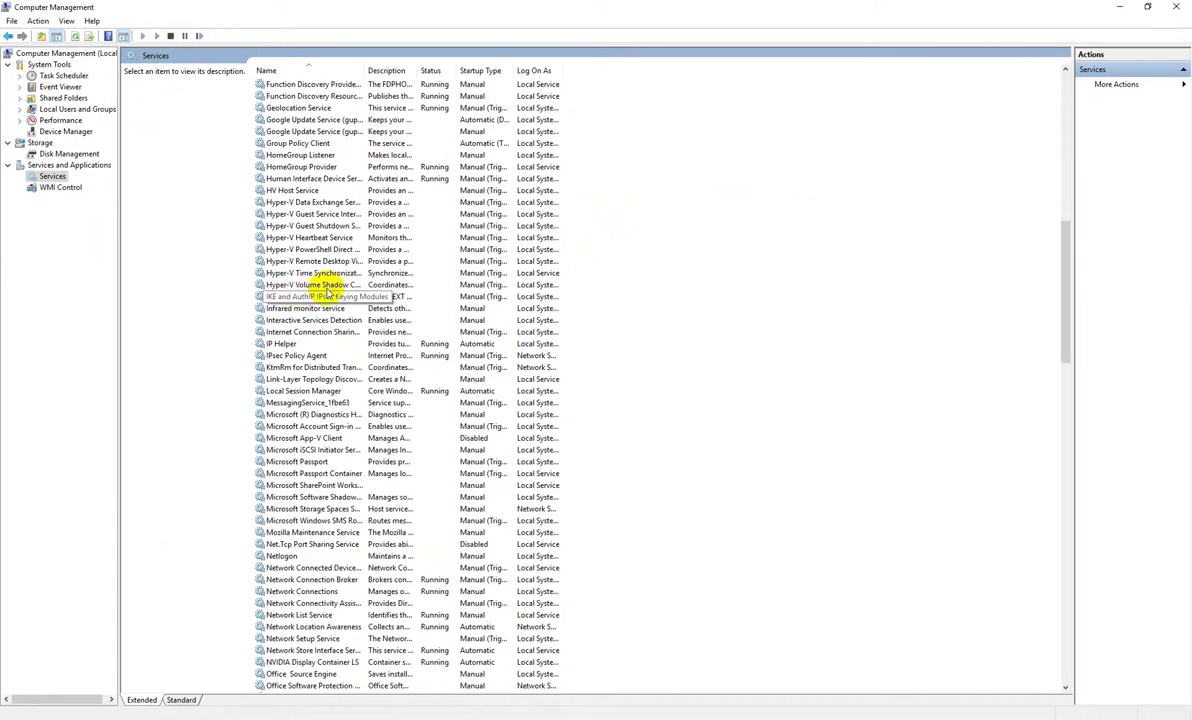
{"action": "scroll", "coordinate": [340, 290], "scroll_direction": "up", "scroll_amount": 6}
{"action": "scroll", "coordinate": [330, 270], "scroll_direction": "up", "scroll_amount": 8}
{"action": "scroll", "coordinate": [319, 240], "scroll_direction": "up", "scroll_amount": 4}
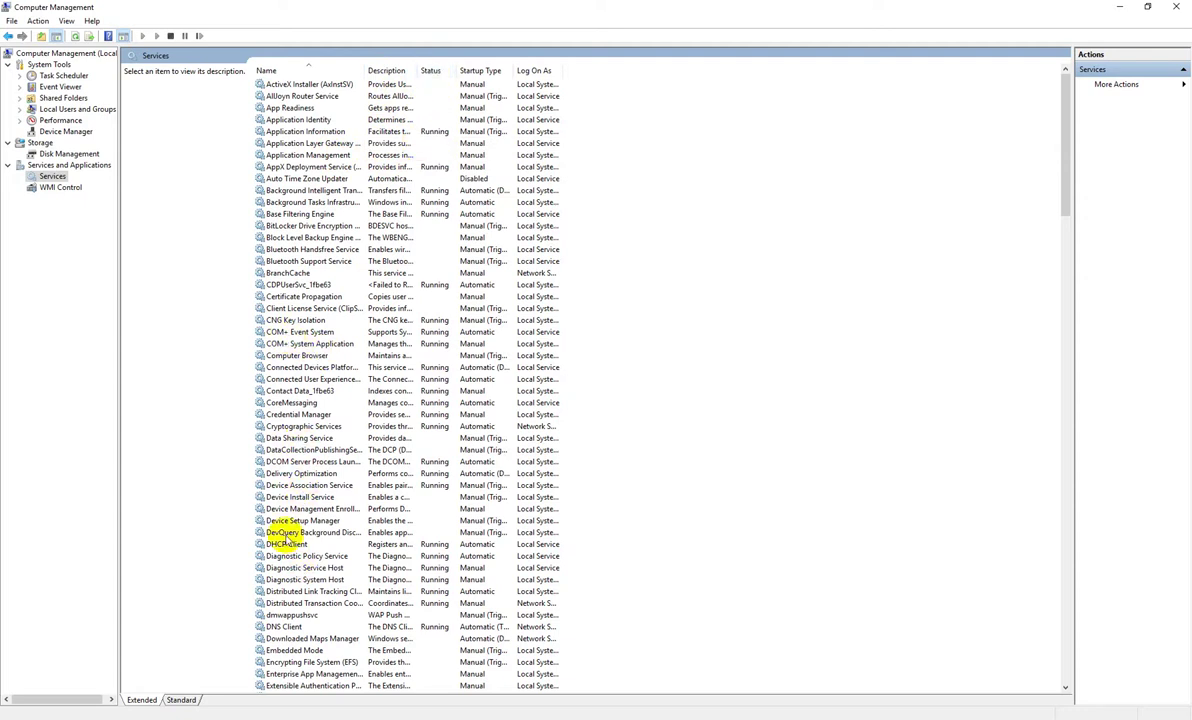
{"action": "left_click", "coordinate": [284, 474]}
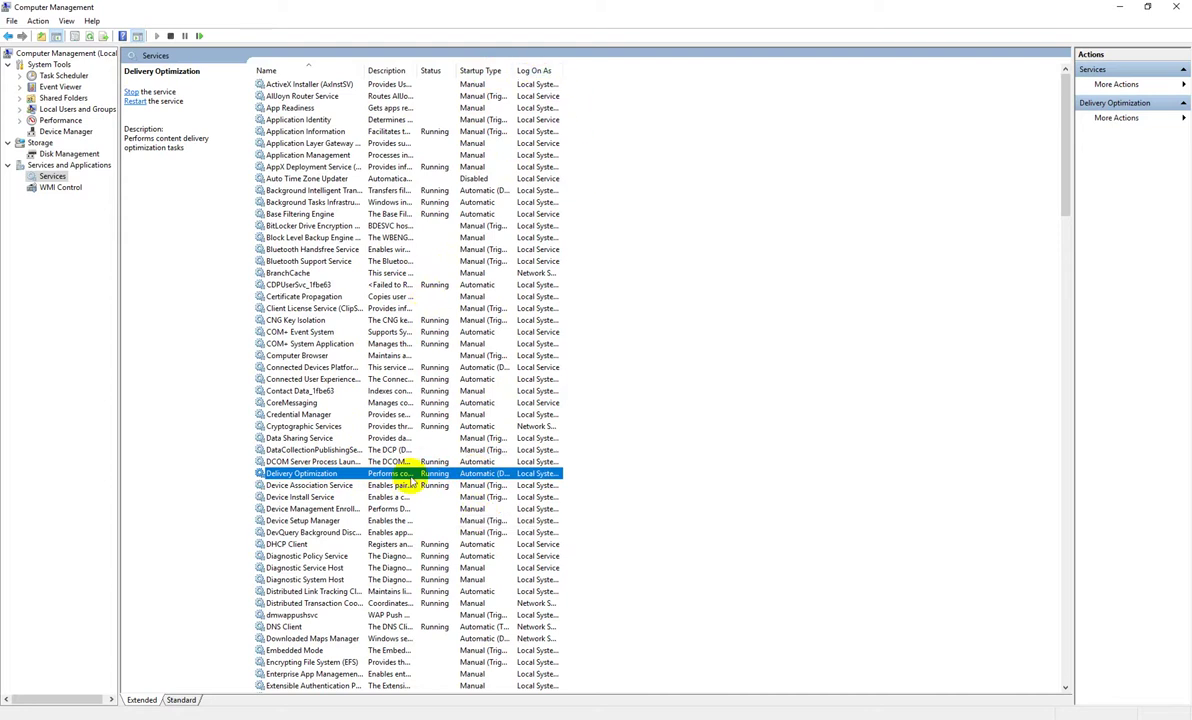
Scroll down to the bottom of the Services list
{"action": "scroll", "coordinate": [410, 482], "scroll_direction": "down", "scroll_amount": 6}
{"action": "scroll", "coordinate": [410, 495], "scroll_direction": "down", "scroll_amount": 2}
{"action": "scroll", "coordinate": [405, 500], "scroll_direction": "down", "scroll_amount": 1}
{"action": "scroll", "coordinate": [407, 510], "scroll_direction": "down", "scroll_amount": 2}
{"action": "scroll", "coordinate": [407, 510], "scroll_direction": "down", "scroll_amount": 2}
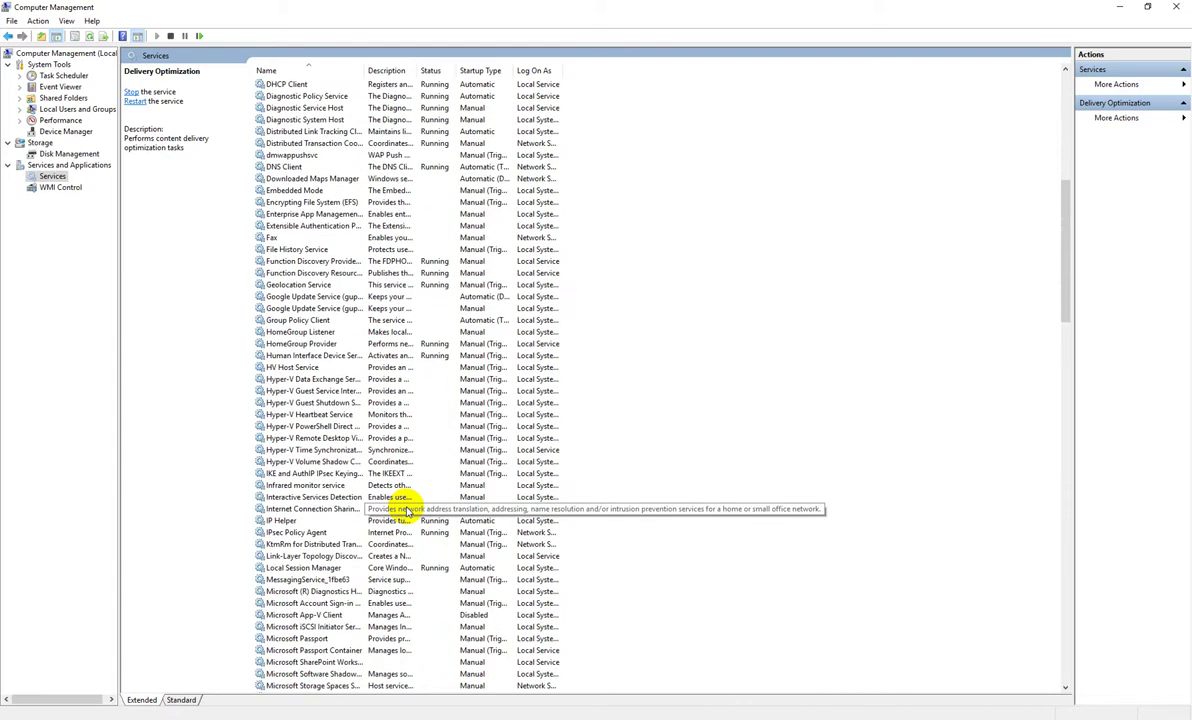
{"action": "scroll", "coordinate": [420, 510], "scroll_direction": "down", "scroll_amount": 2}
{"action": "scroll", "coordinate": [425, 515], "scroll_direction": "down", "scroll_amount": 7}
{"action": "scroll", "coordinate": [432, 522], "scroll_direction": "down", "scroll_amount": 6}
{"action": "scroll", "coordinate": [430, 524], "scroll_direction": "down", "scroll_amount": 9}
{"action": "scroll", "coordinate": [434, 528], "scroll_direction": "down", "scroll_amount": 5}
{"action": "scroll", "coordinate": [440, 526], "scroll_direction": "down", "scroll_amount": 6}
{"action": "scroll", "coordinate": [444, 525], "scroll_direction": "down", "scroll_amount": 6}
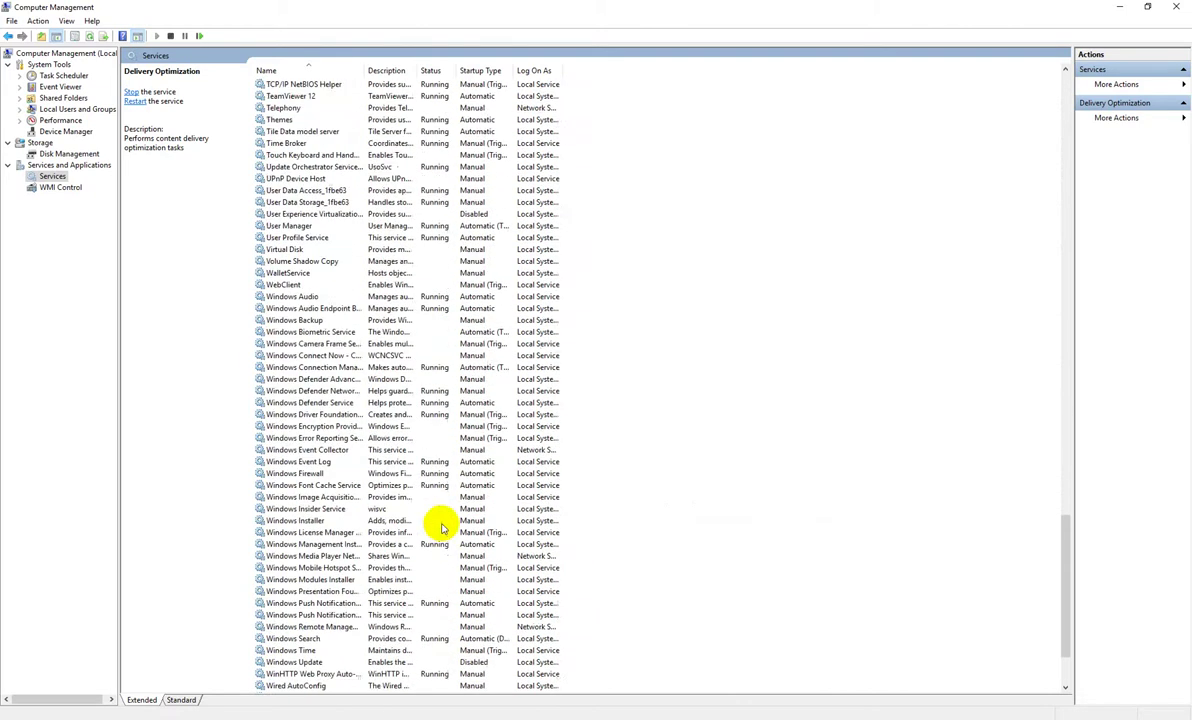
{"action": "scroll", "coordinate": [440, 528], "scroll_direction": "down", "scroll_amount": 3}
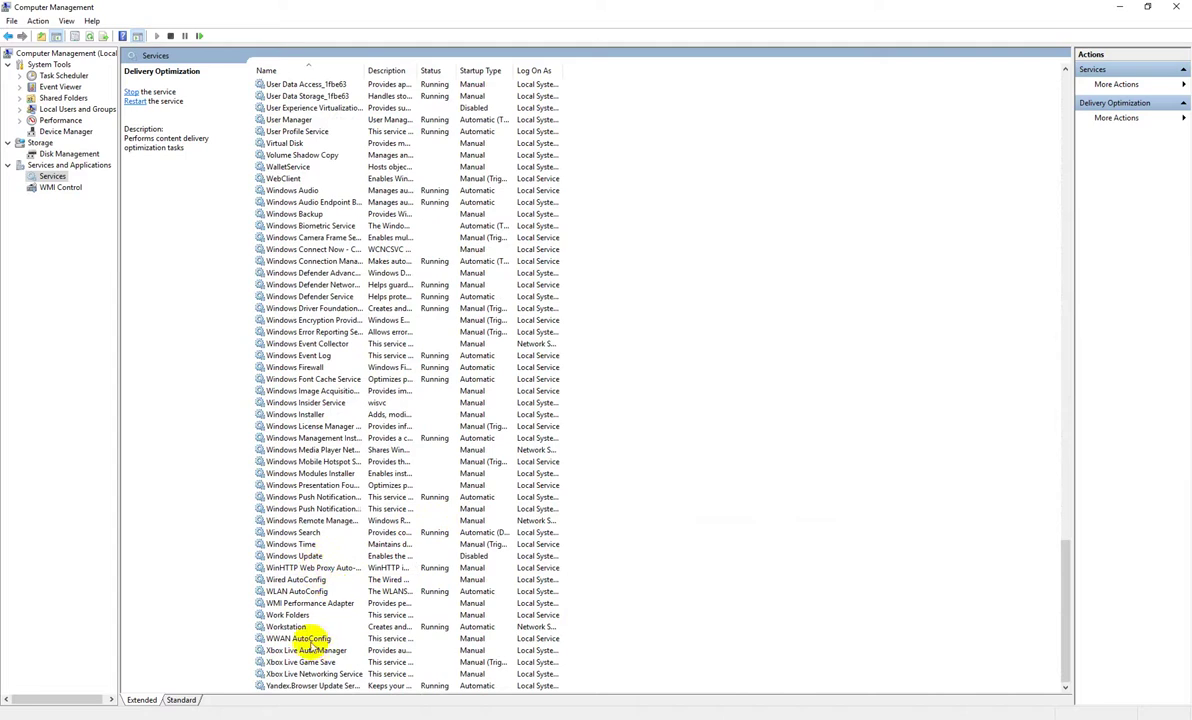
Check nearby service descriptions, including Push Notifications, Mobile Hotspot and Windows Search, then select Windows Update
{"action": "left_click", "coordinate": [306, 508]}
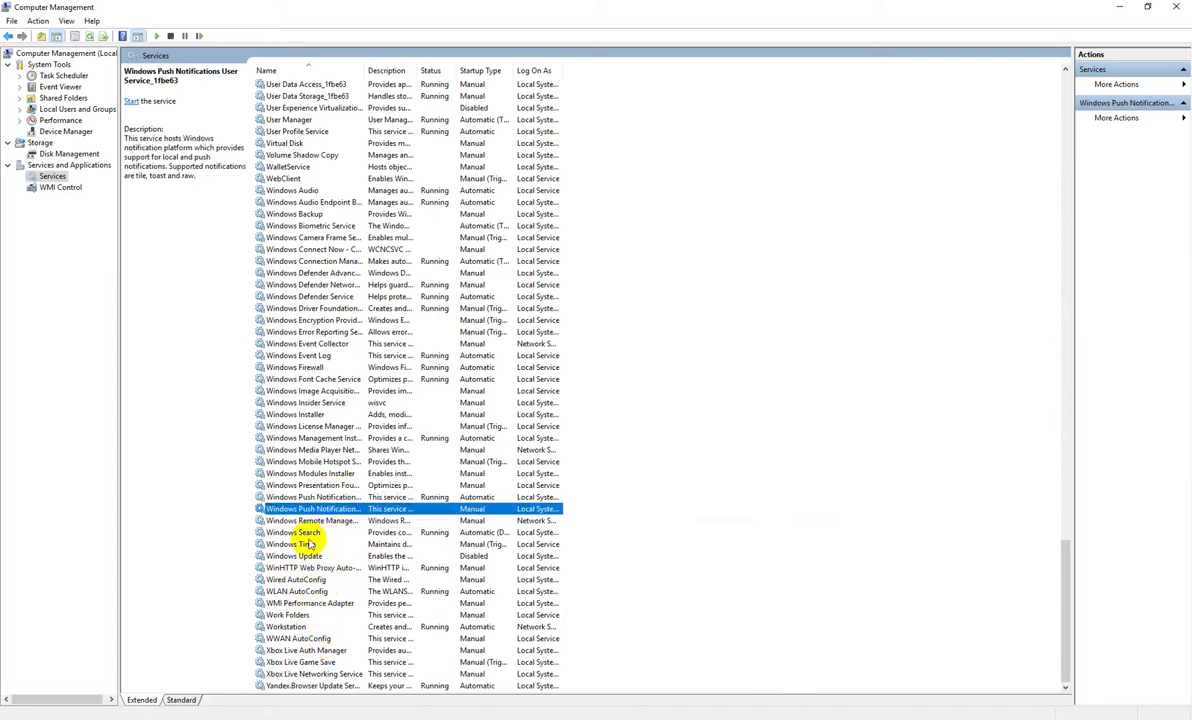
{"action": "scroll", "coordinate": [305, 538], "scroll_direction": "up", "scroll_amount": 1}
{"action": "left_click", "coordinate": [312, 532]}
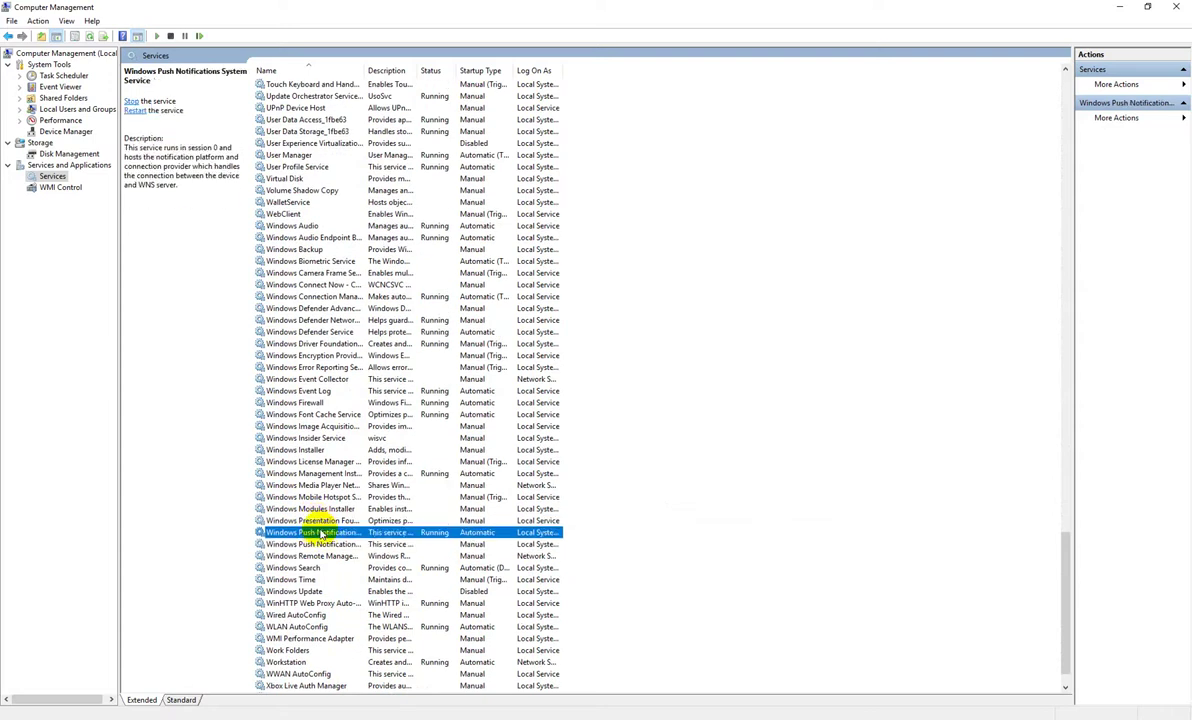
{"action": "left_click", "coordinate": [305, 497]}
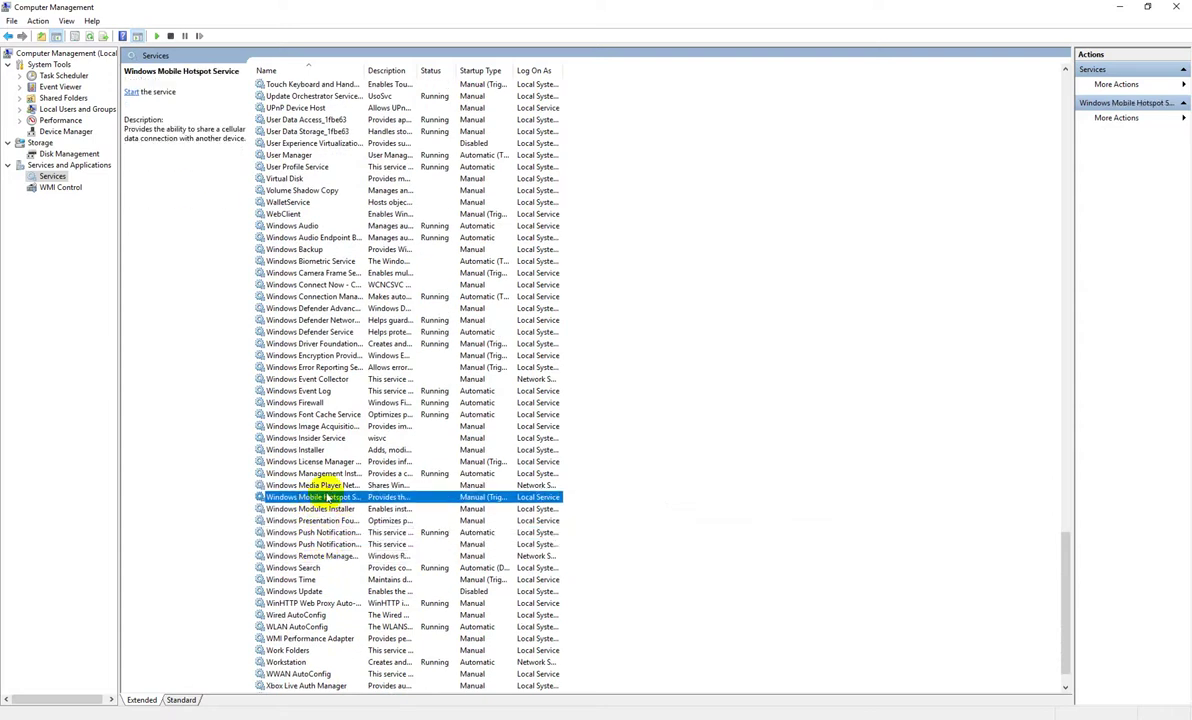
{"action": "left_click", "coordinate": [321, 556]}
{"action": "left_click", "coordinate": [308, 568]}
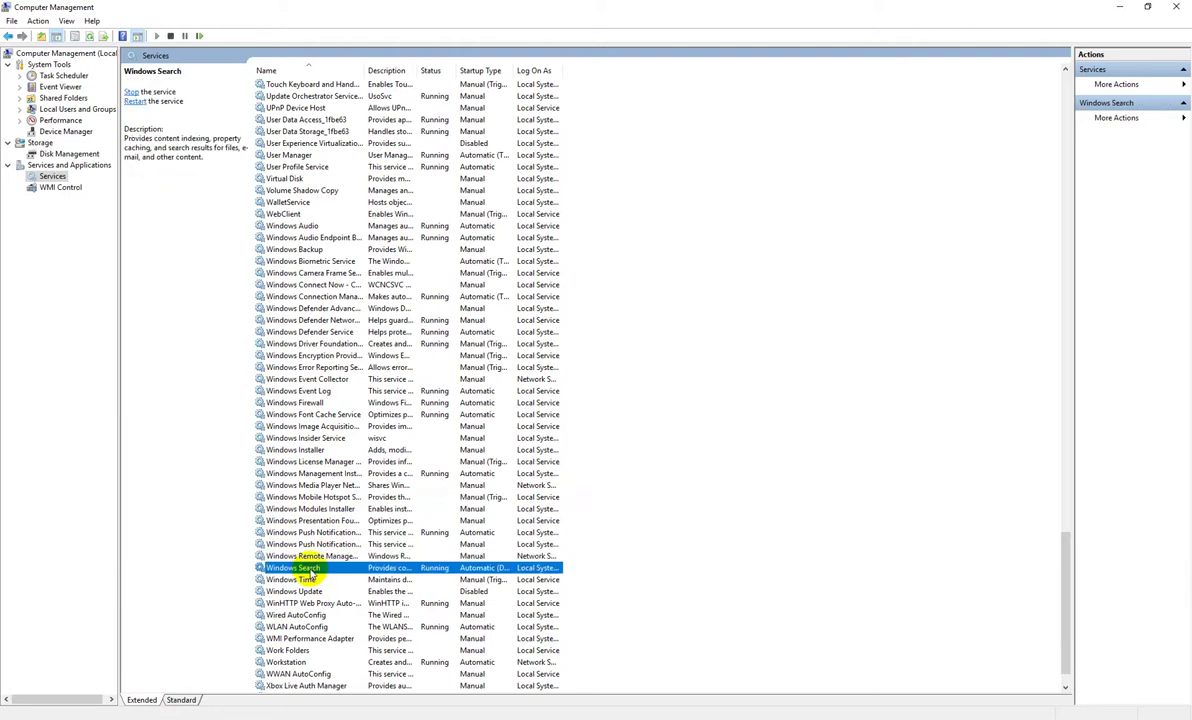
{"action": "left_click", "coordinate": [311, 591]}
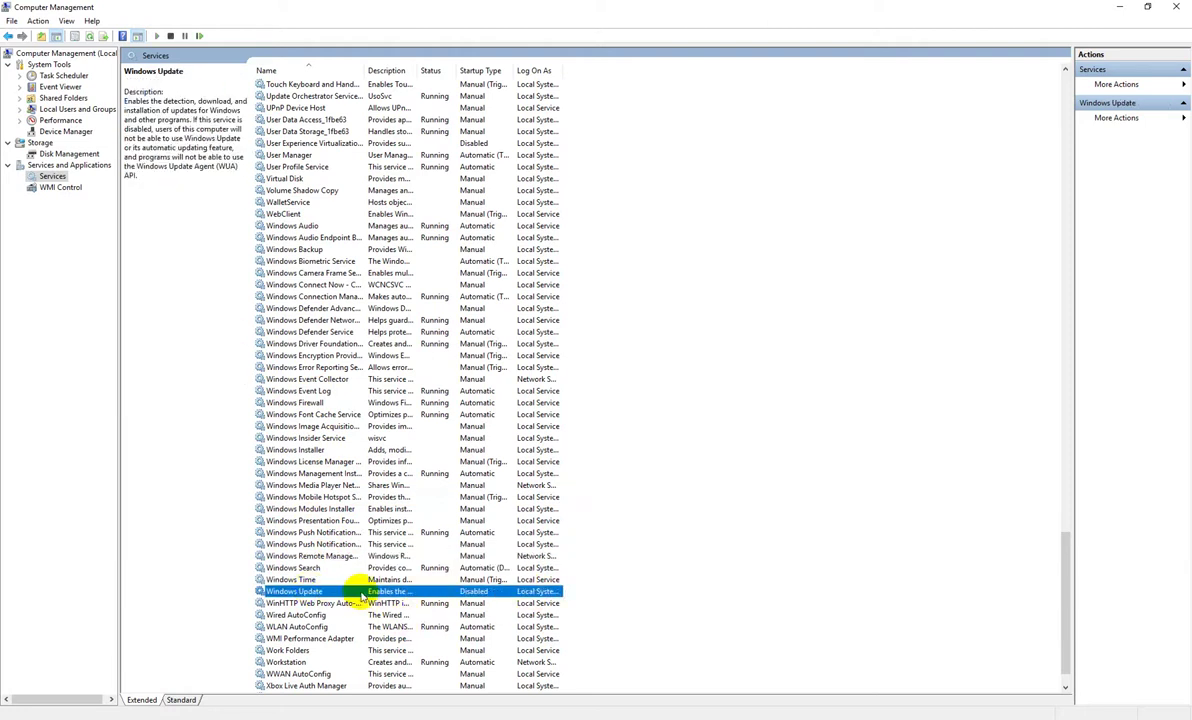
{"action": "double_click", "coordinate": [360, 592]}
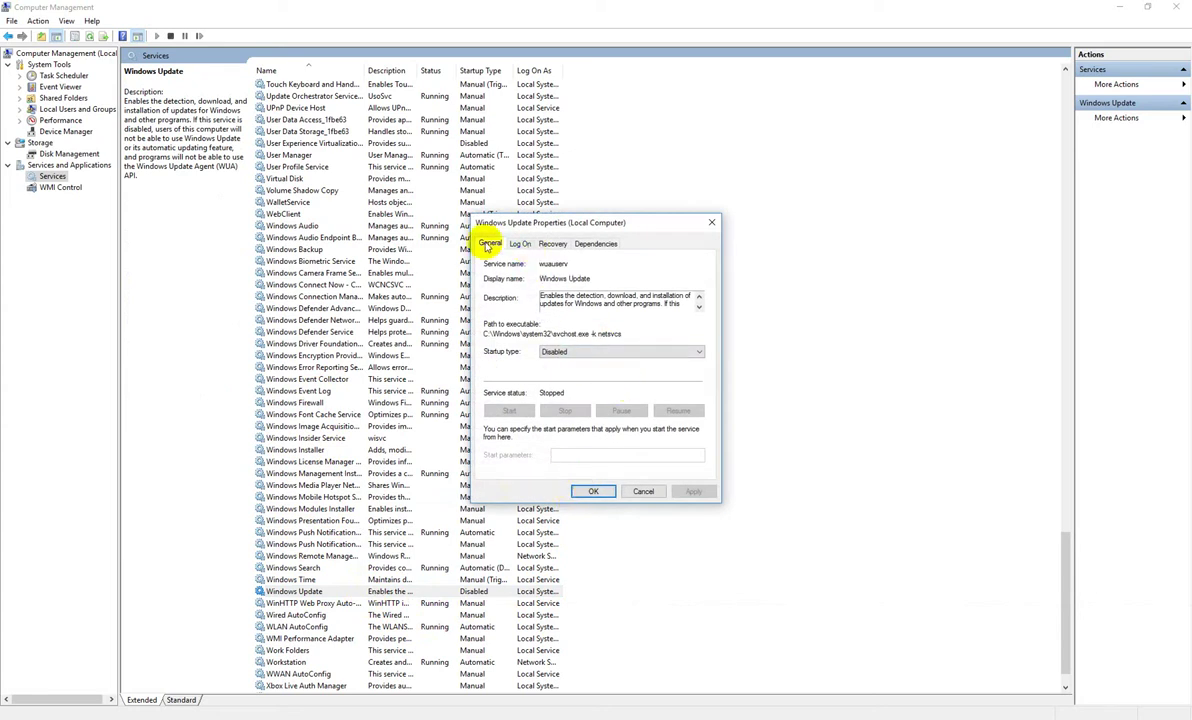
{"action": "left_click", "coordinate": [581, 353]}
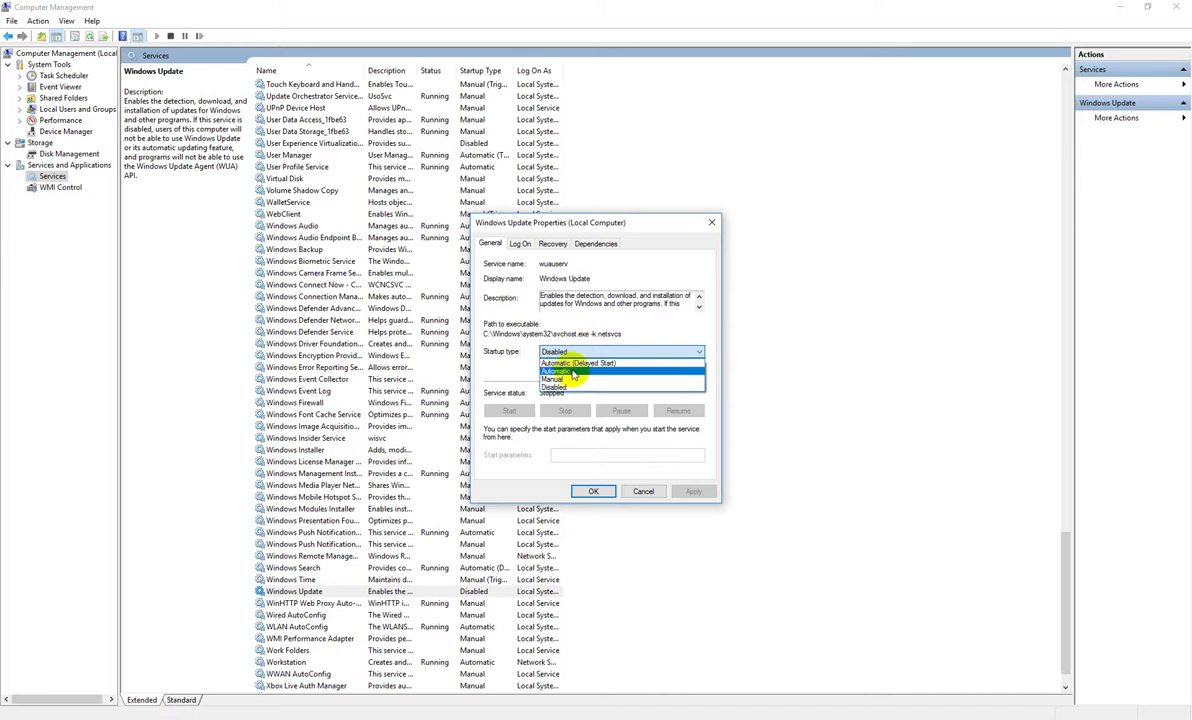
{"action": "left_click", "coordinate": [573, 373]}
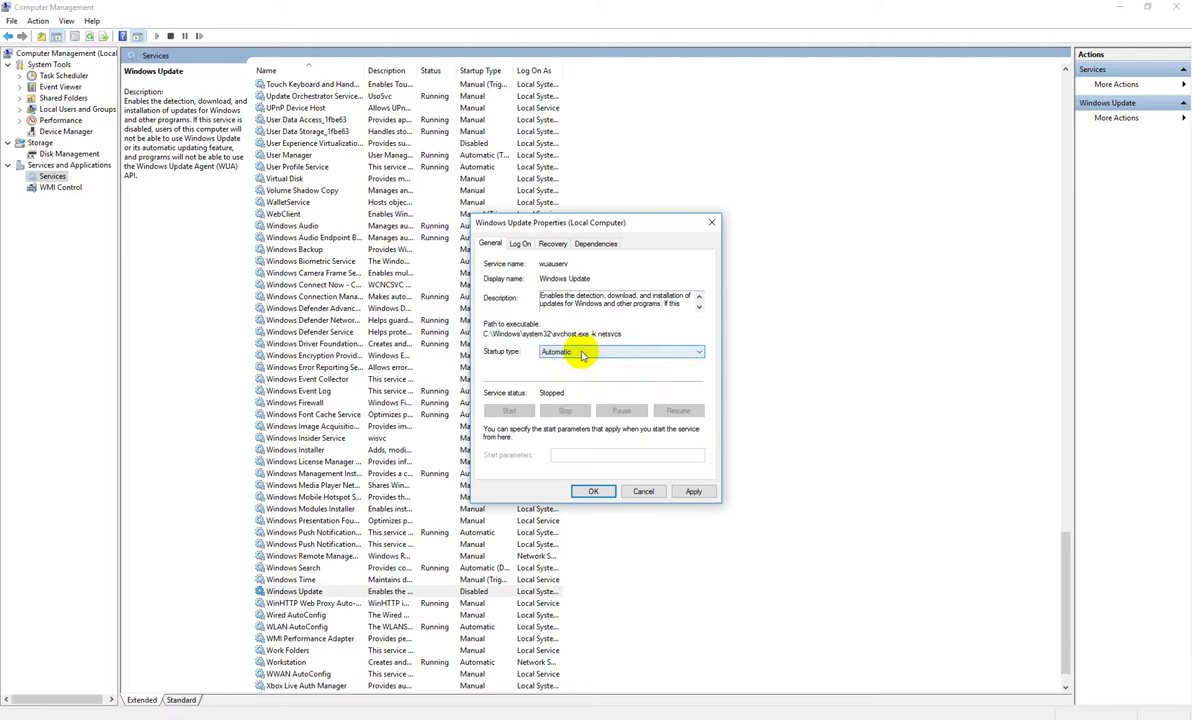
{"action": "left_click", "coordinate": [583, 354]}
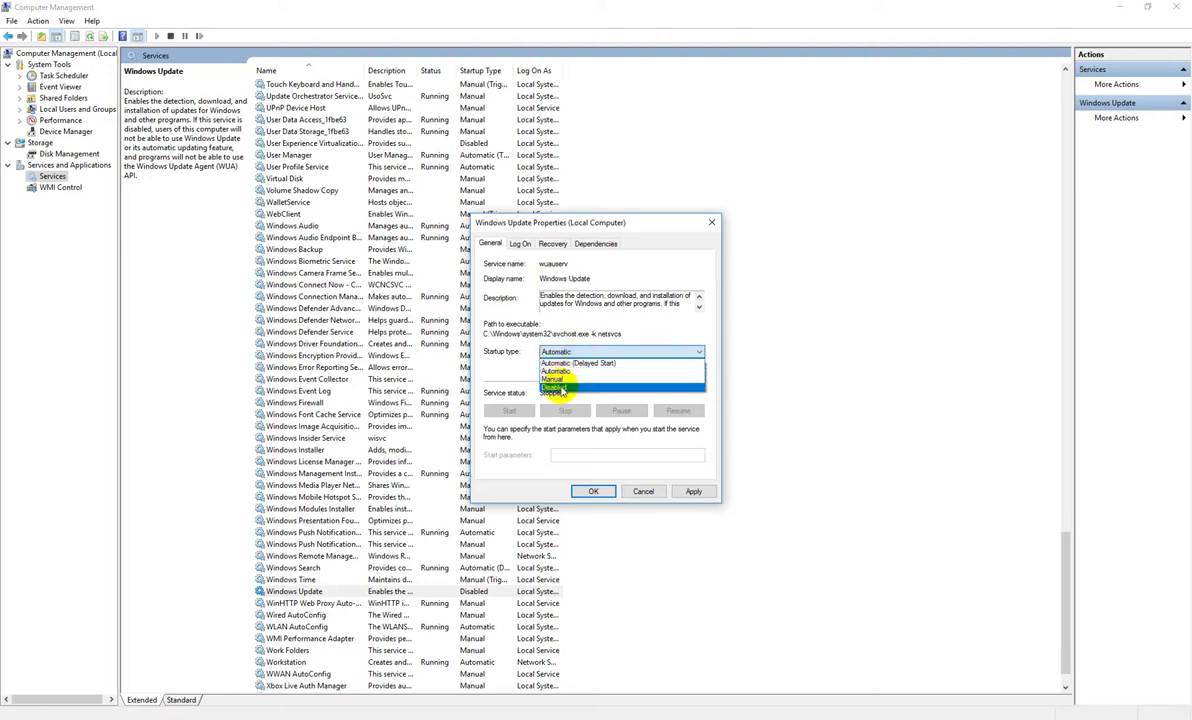
{"action": "left_click", "coordinate": [563, 389]}
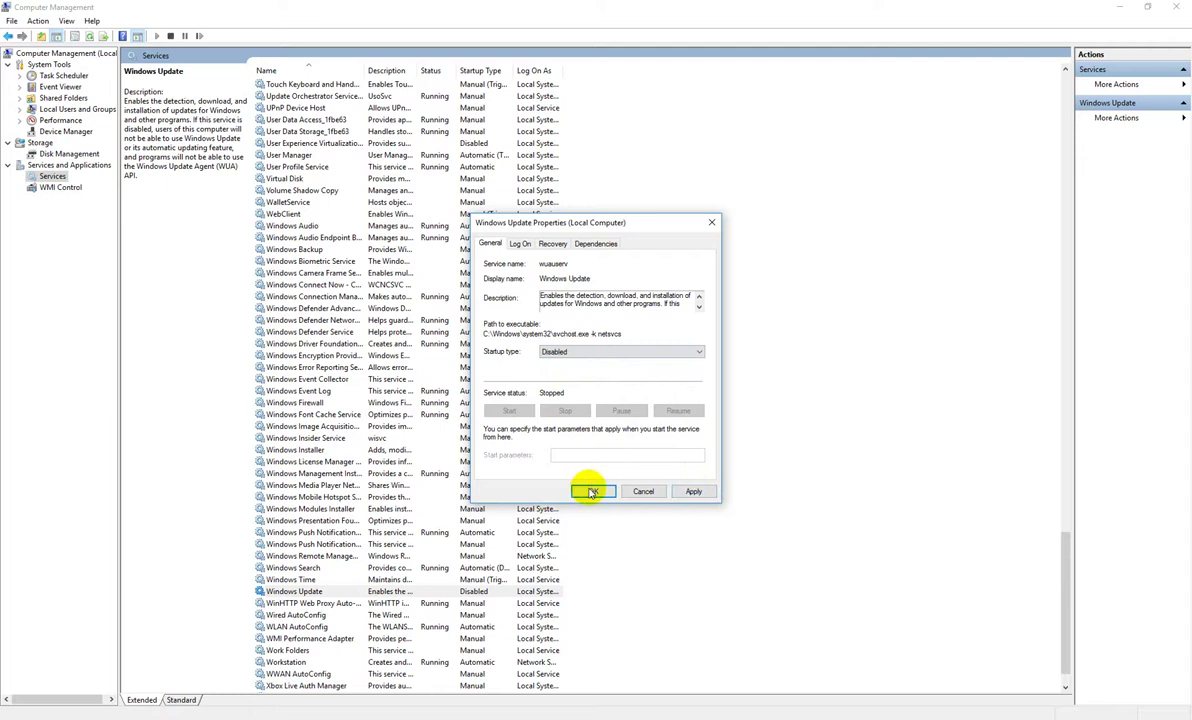
{"action": "left_click", "coordinate": [710, 226]}
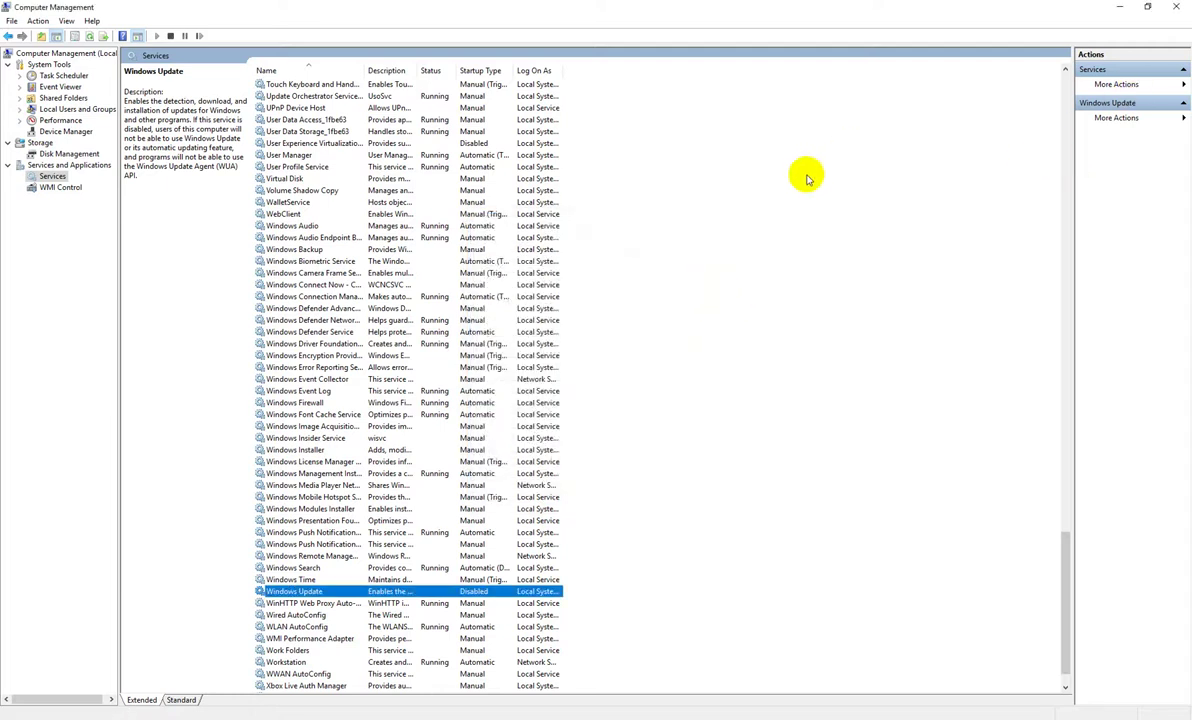
Close Computer Management, open Settings from the taskbar menu, and return from Display to Home
{"action": "left_click", "coordinate": [1177, 7]}
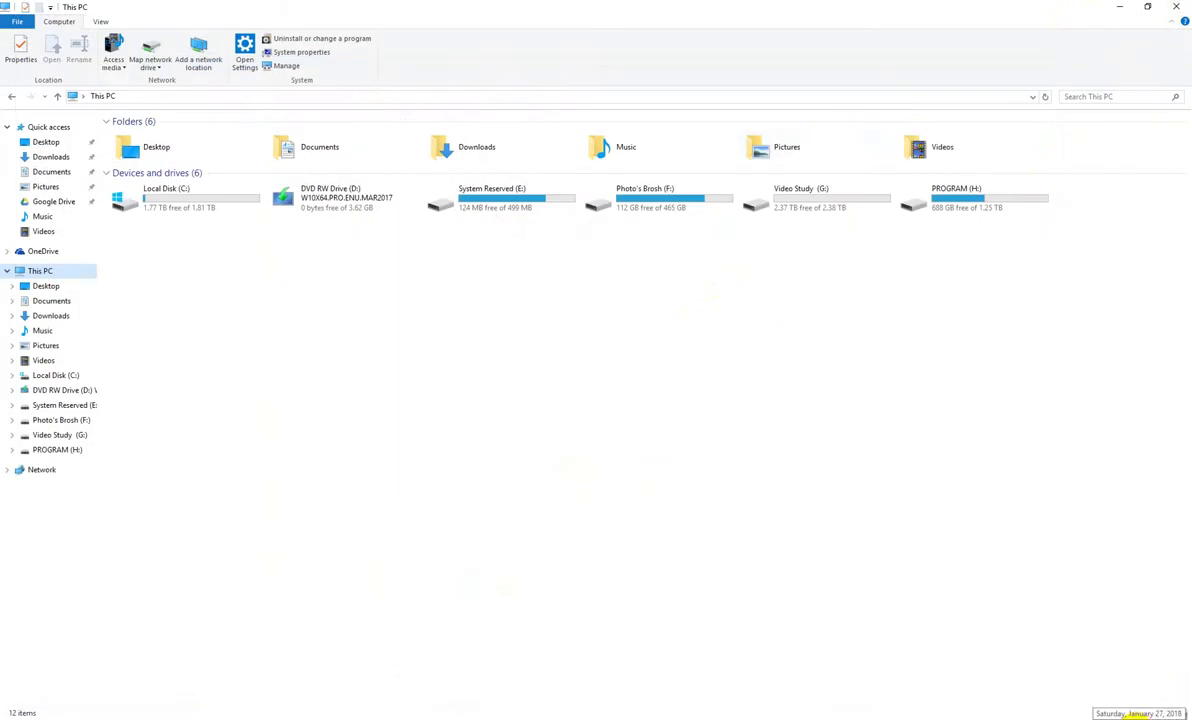
{"action": "right_click", "coordinate": [1137, 714]}
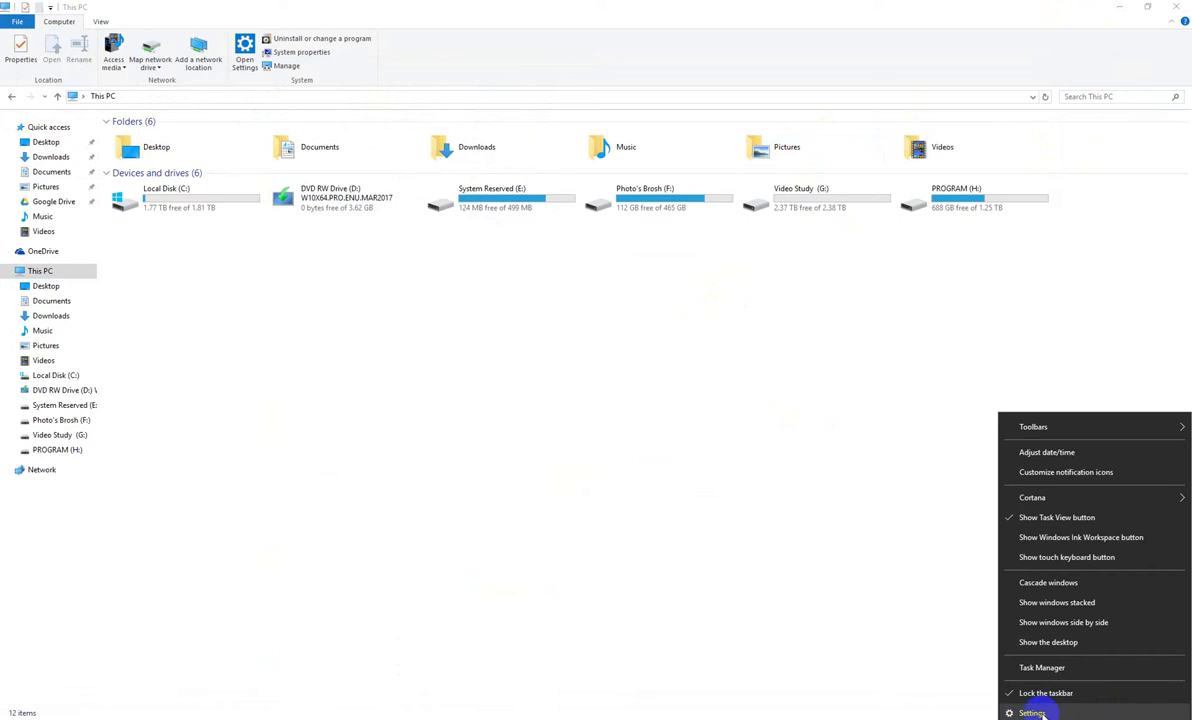
{"action": "left_click", "coordinate": [1035, 713]}
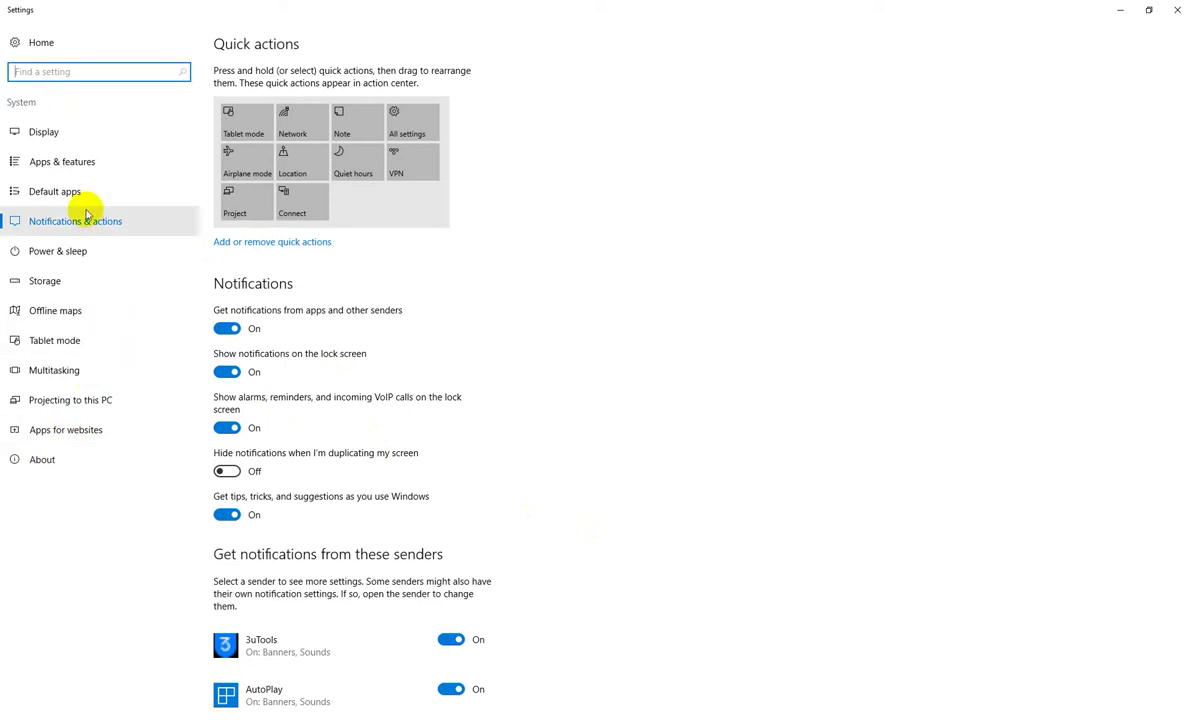
{"action": "left_click", "coordinate": [44, 134]}
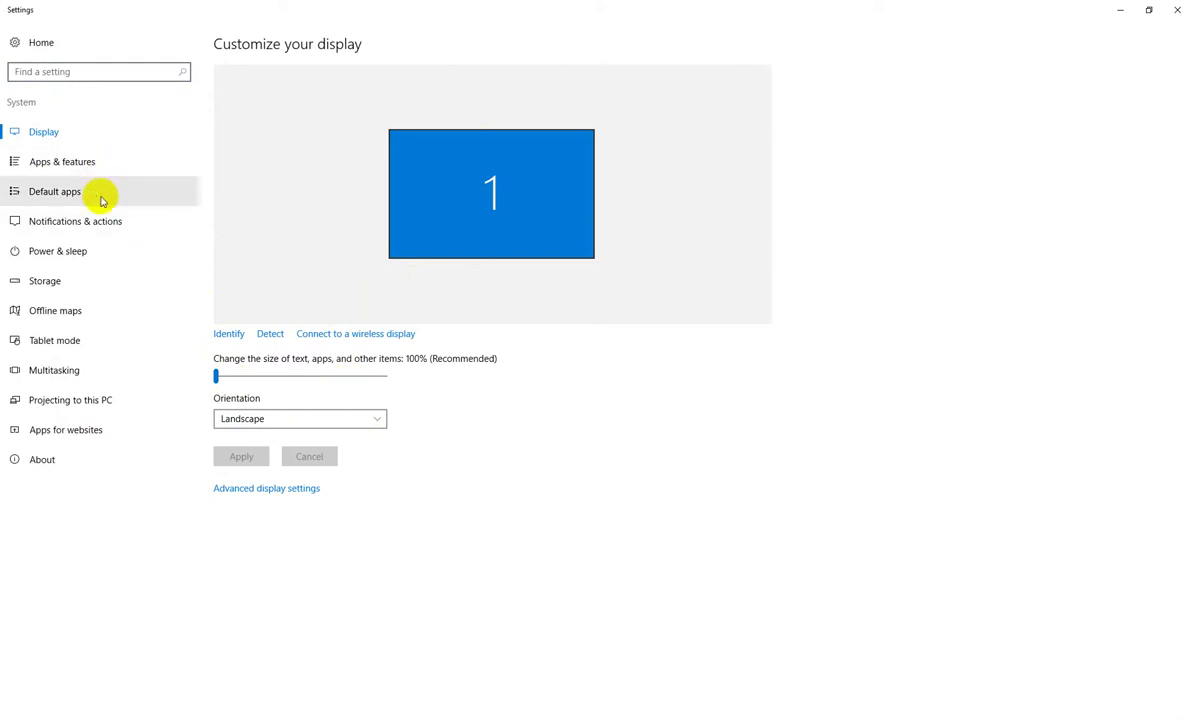
{"action": "left_click", "coordinate": [40, 45]}
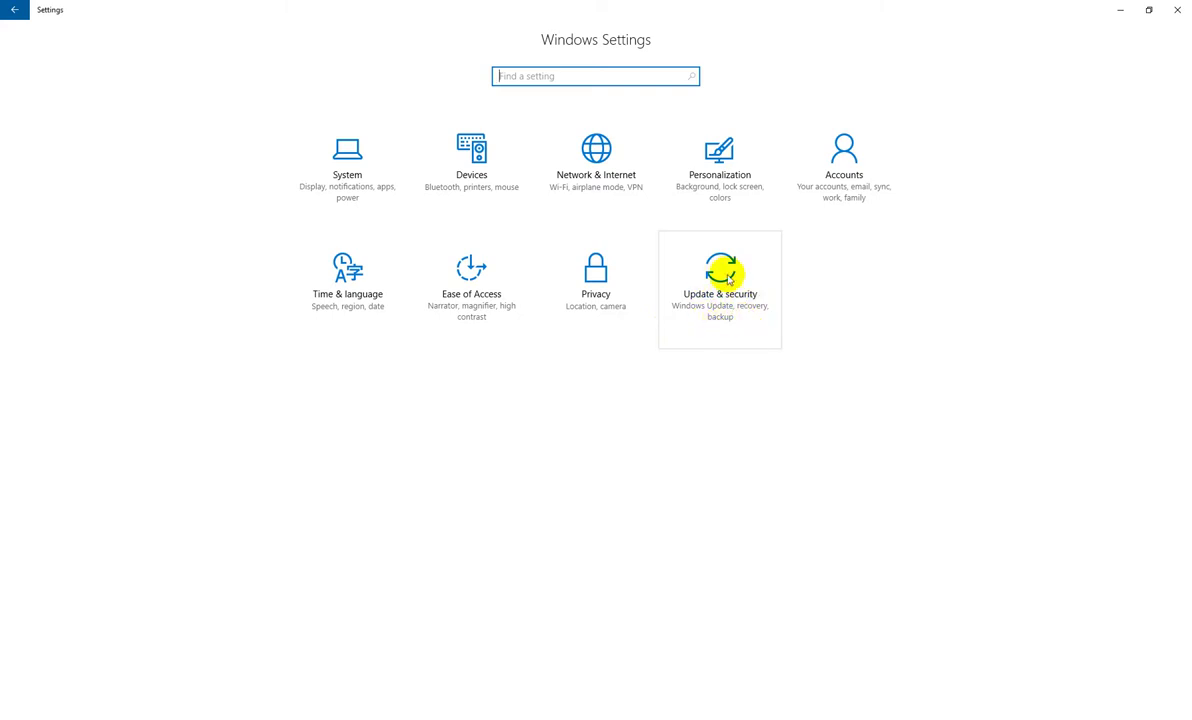
Open Update & security and retry the update check, which fails with error 0x80070422
{"action": "left_click", "coordinate": [722, 260]}
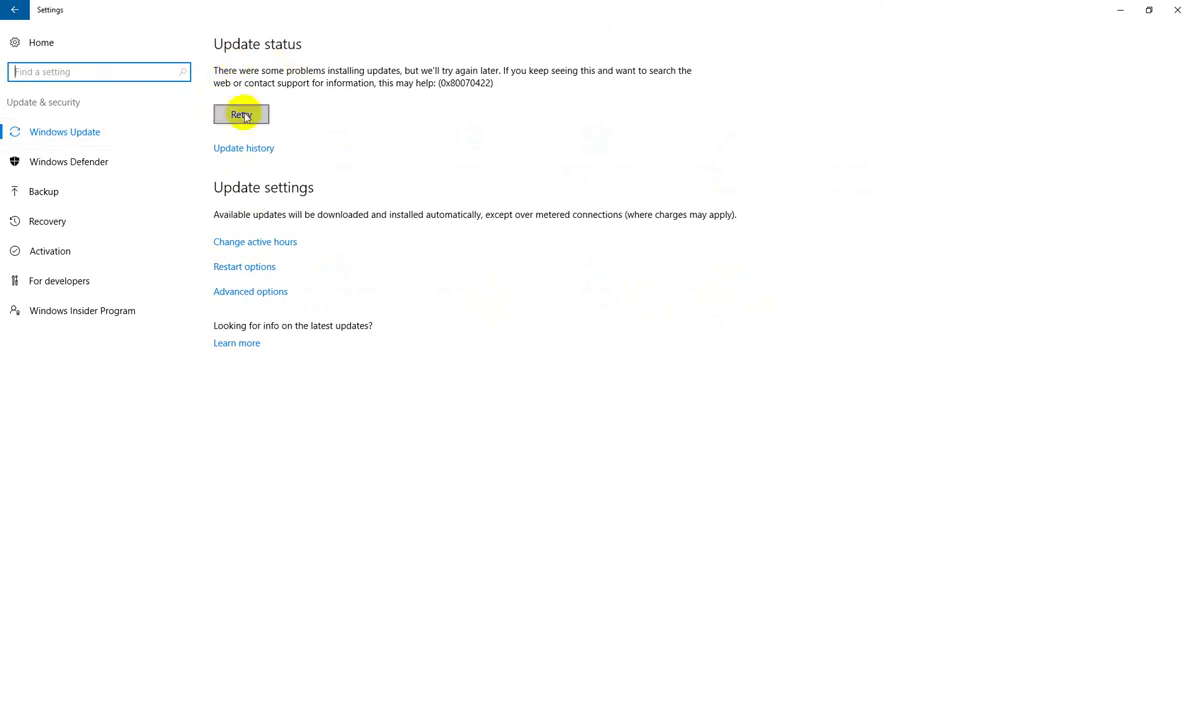
{"action": "left_click", "coordinate": [244, 117]}
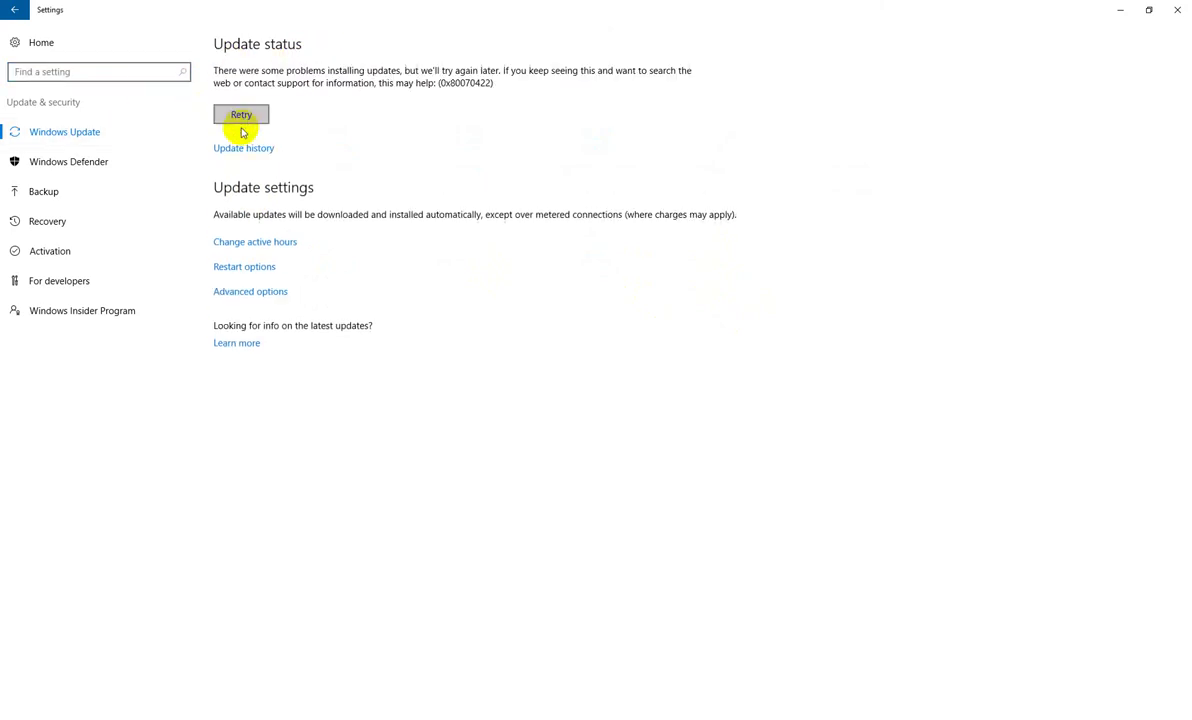